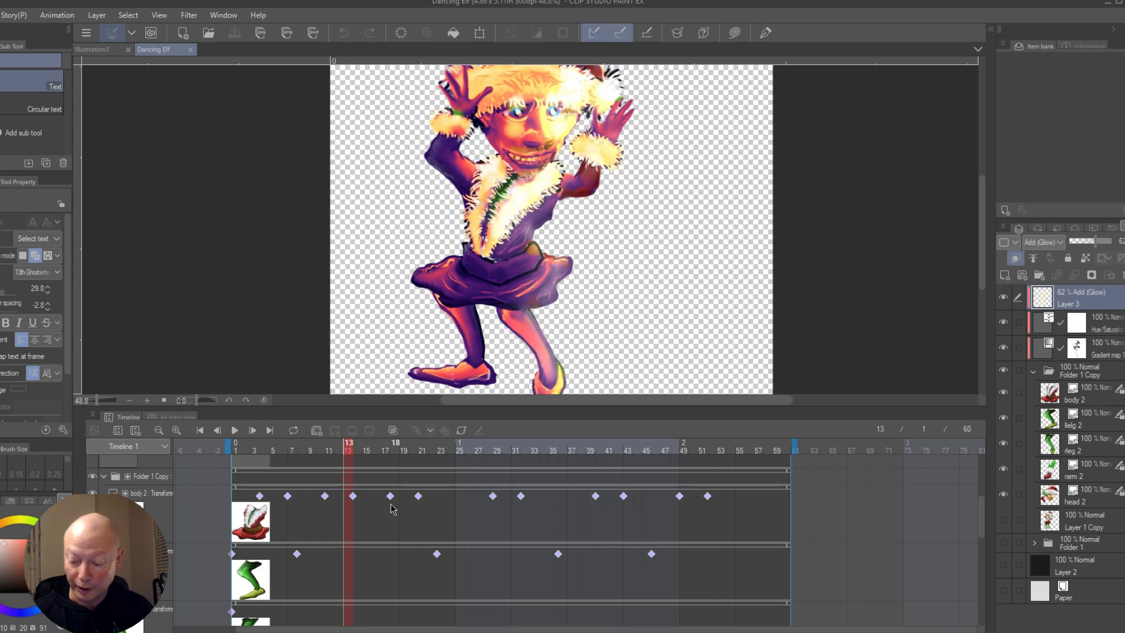
Step: Go through the elf's separate body part layers in Folder 1 Copy, from body 2 down to head 2
left_click_drag(982, 506, 982, 509)
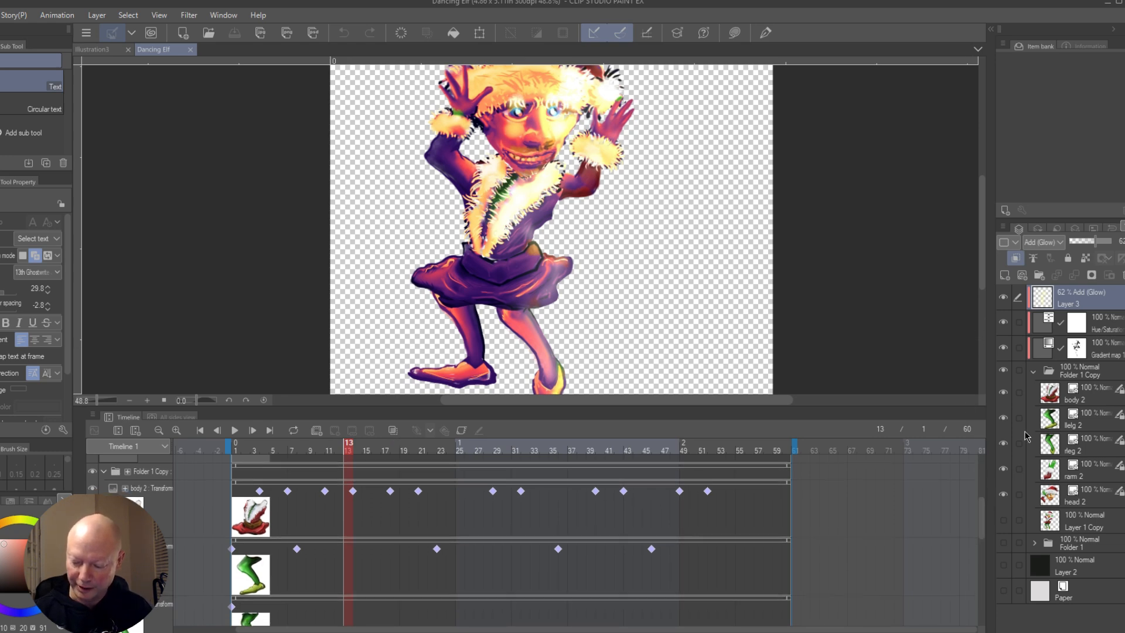
left_click(1090, 403)
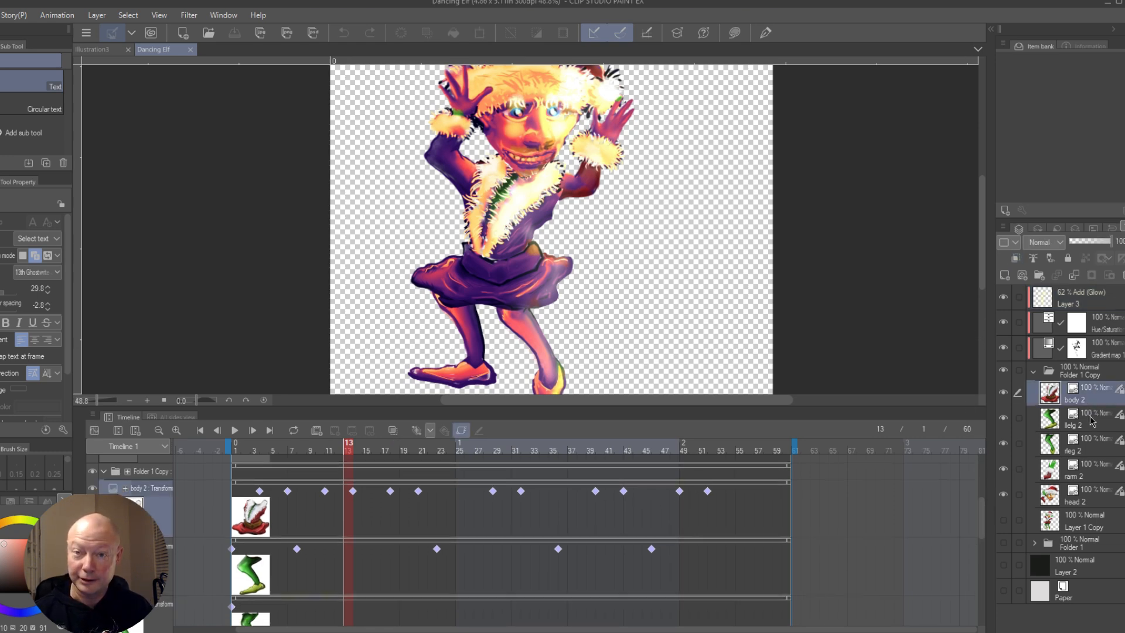
left_click(1093, 423)
left_click(1092, 454)
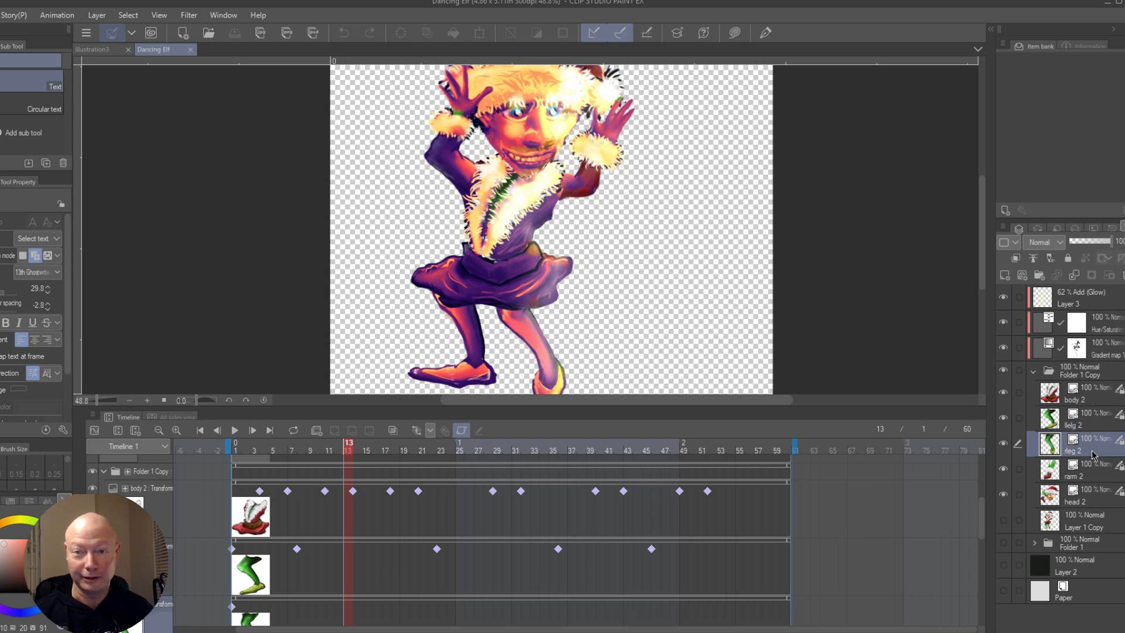
left_click(1093, 476)
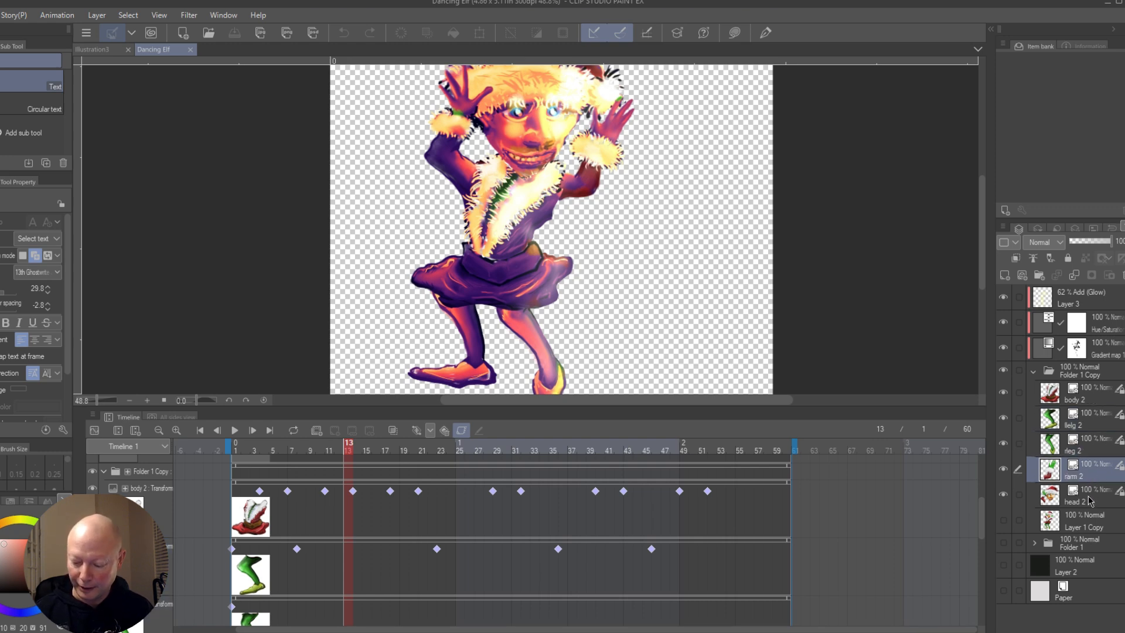
left_click(1092, 498)
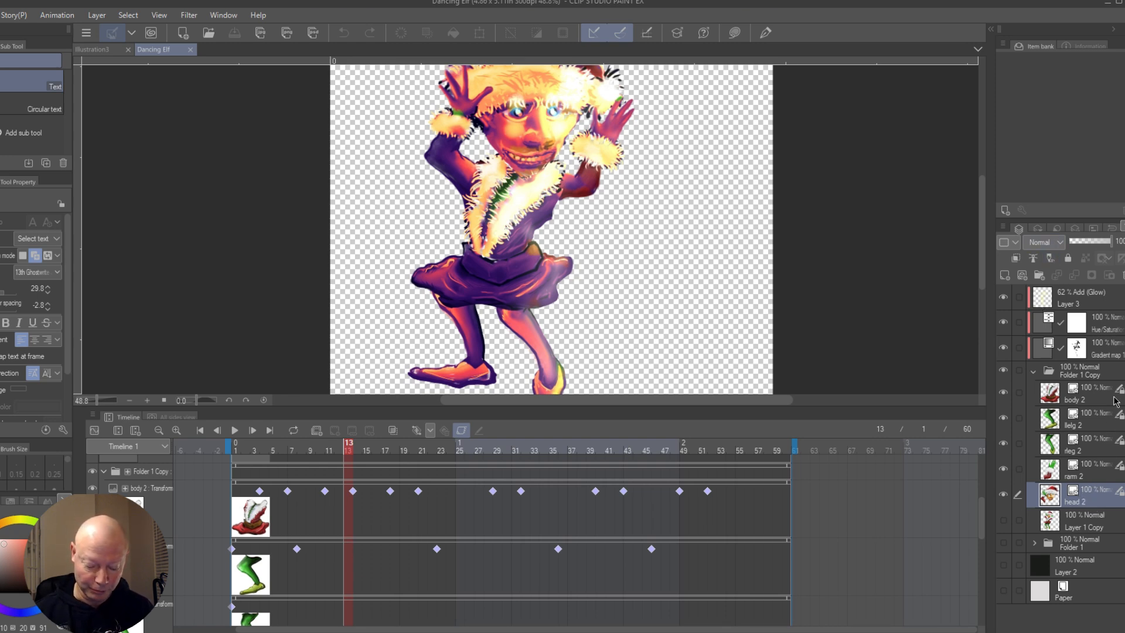
Step: Review the elf's poses at the existing transform keyframes of the left leg and body 2 layers
left_click(297, 549)
left_click(436, 549)
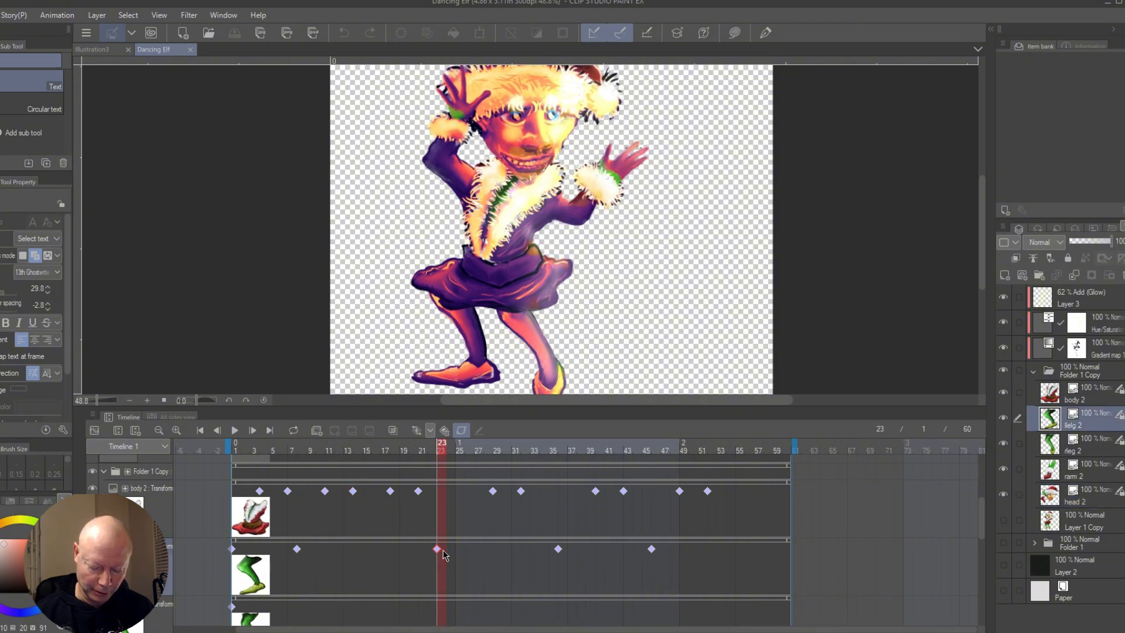
left_click(558, 549)
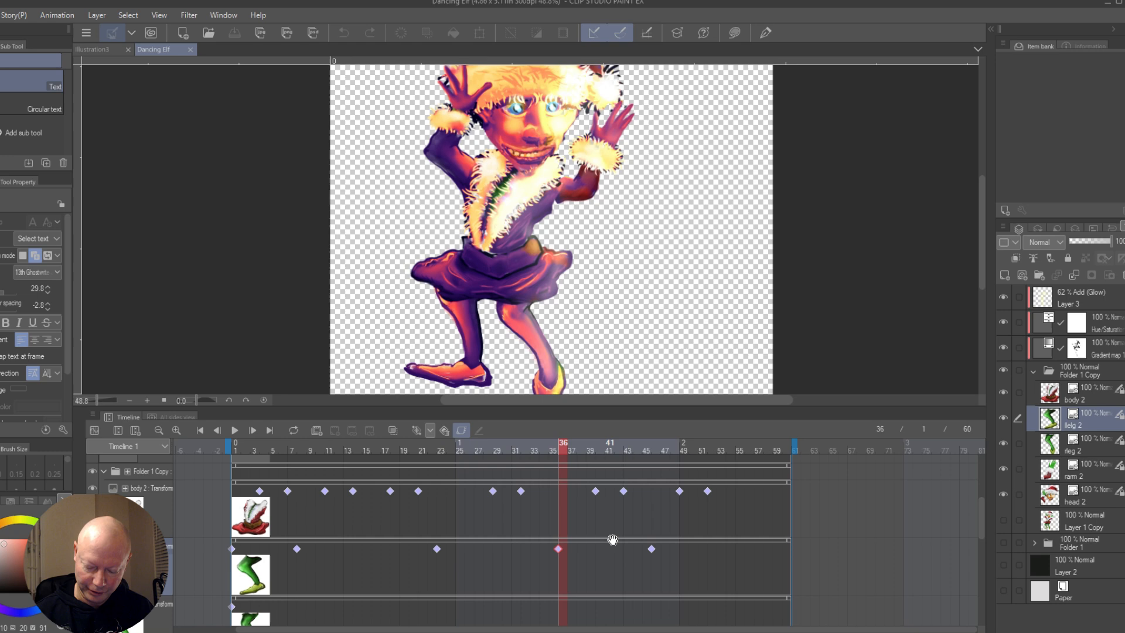
left_click(652, 549)
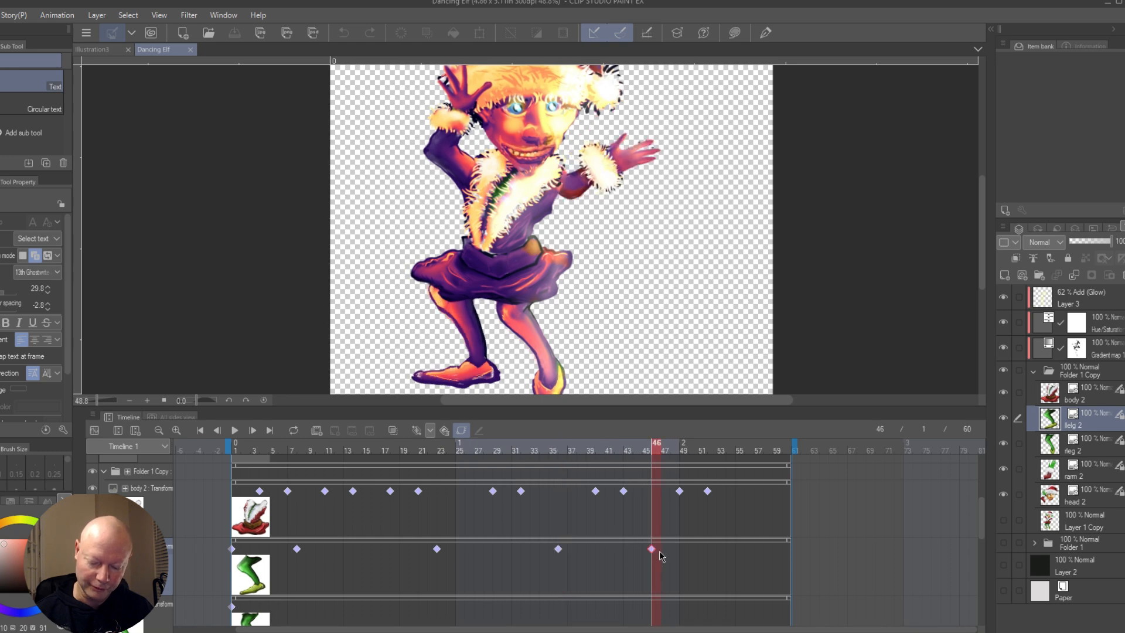
left_click(707, 492)
left_click(680, 493)
left_click(624, 492)
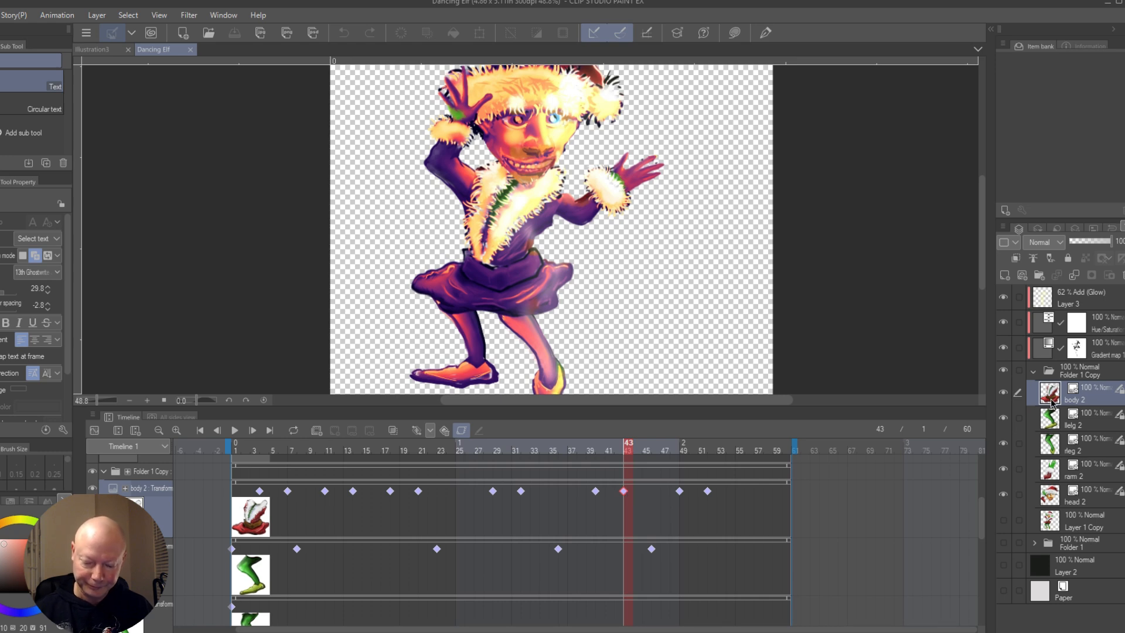
Step: Transform the elf's left leg layer at frame 2, rotating the leg to a new pose as a keyframe
left_click(1062, 426)
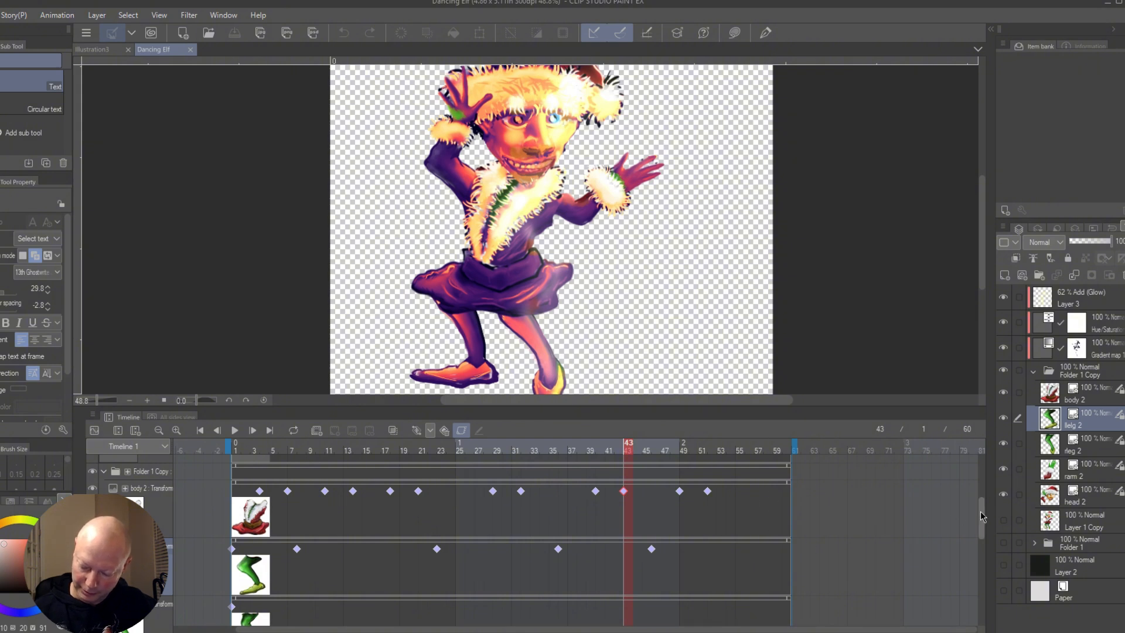
left_click_drag(982, 514, 981, 536)
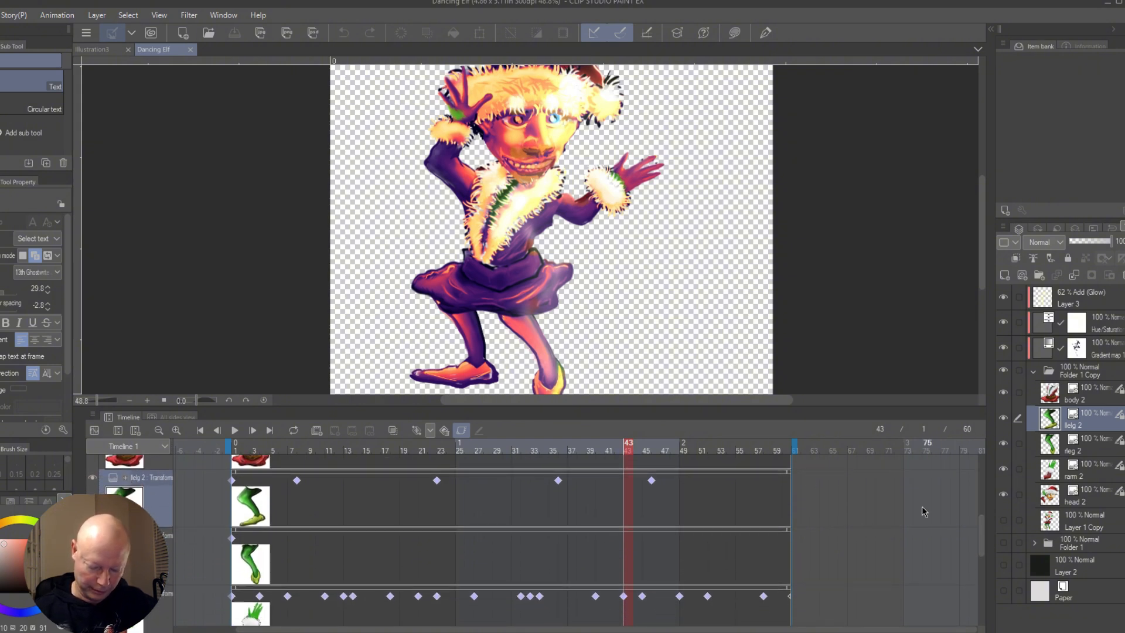
left_click(245, 520)
key("ctrl")
key("ctrl")
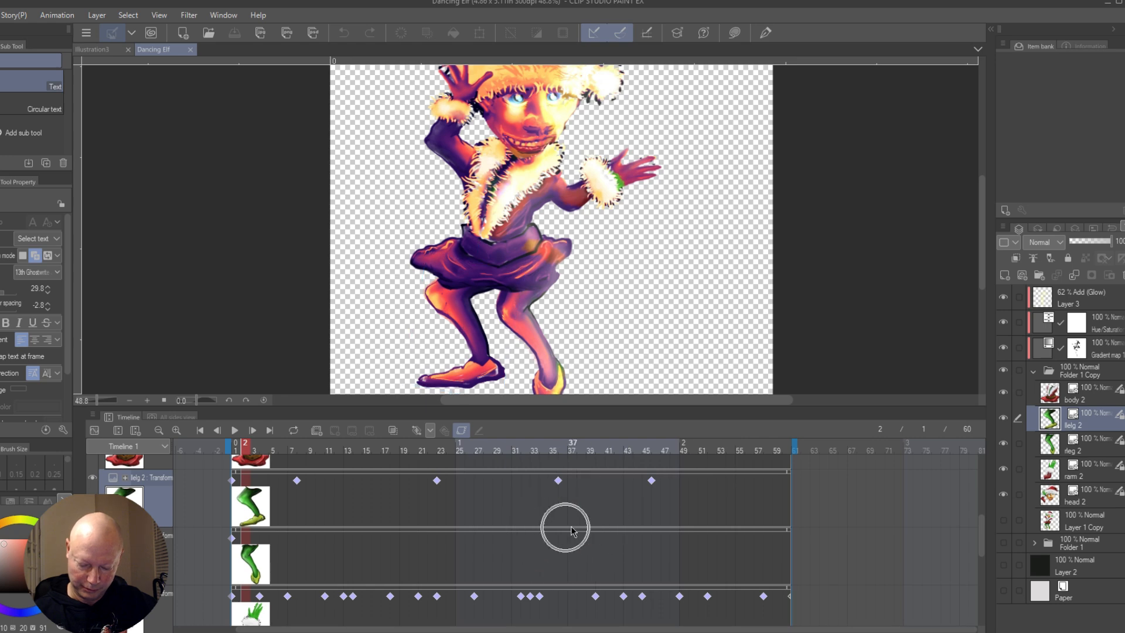
key("ctrl")
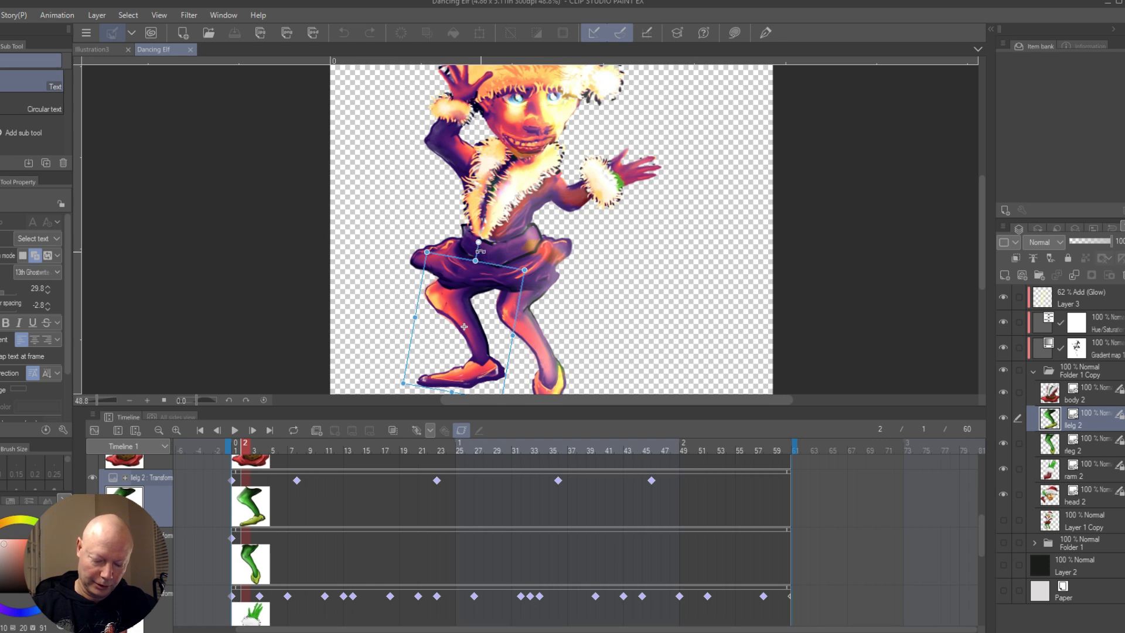
left_click_drag(481, 250, 485, 257)
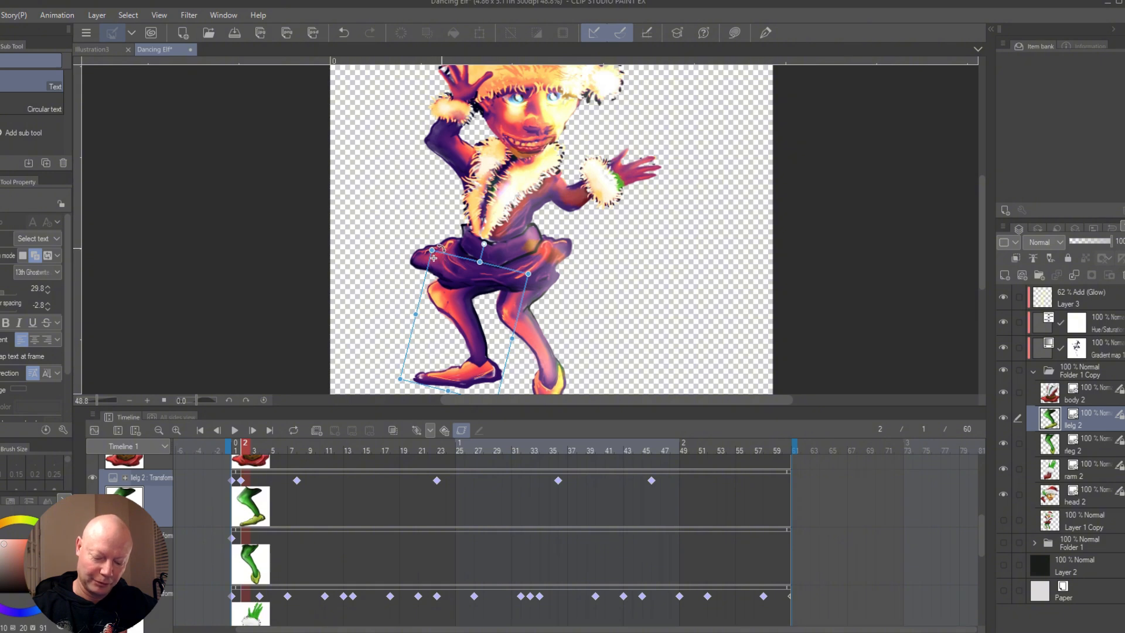
mouse_move(434, 258)
left_mouse_down()
mouse_move(430, 234)
mouse_move(435, 256)
left_mouse_up()
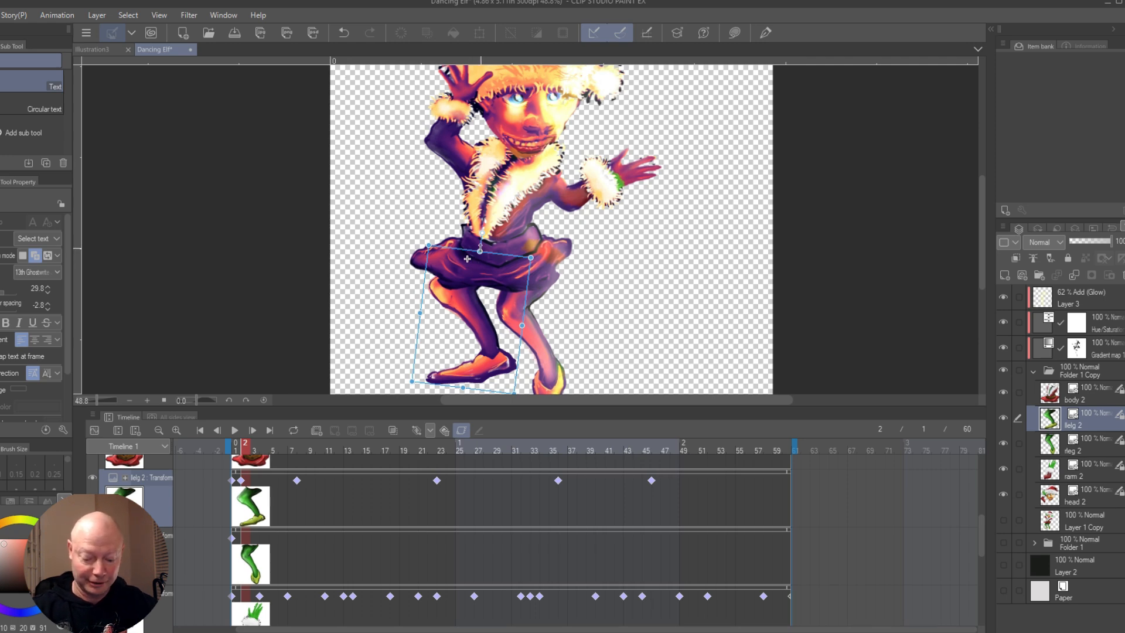
left_click(480, 237, "ctrl+shift")
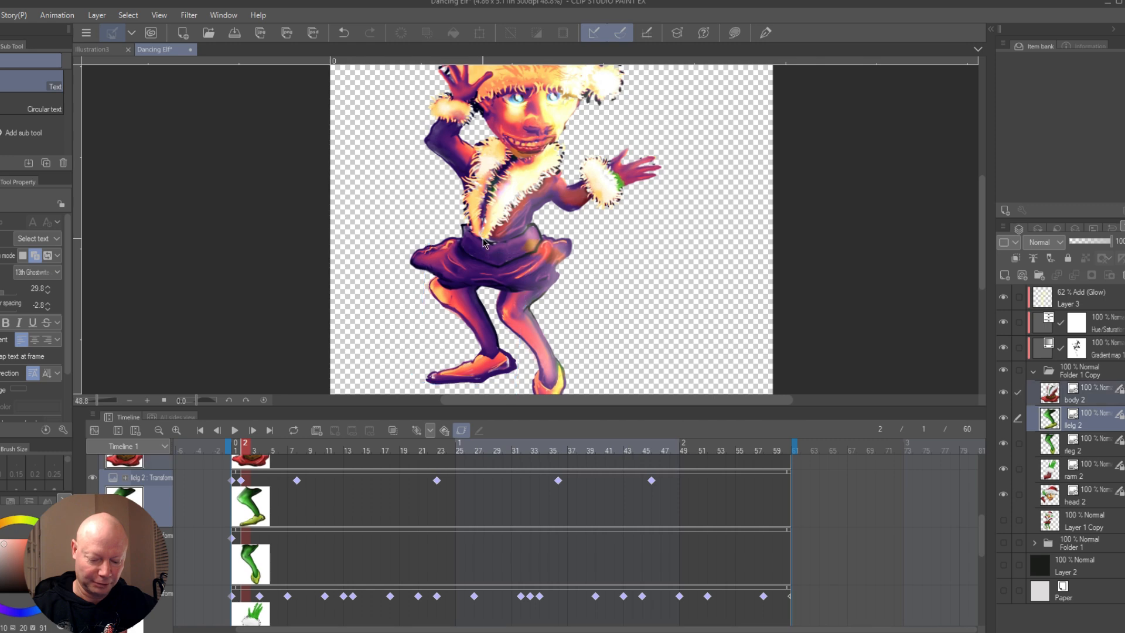
left_click(488, 222, "ctrl+shift")
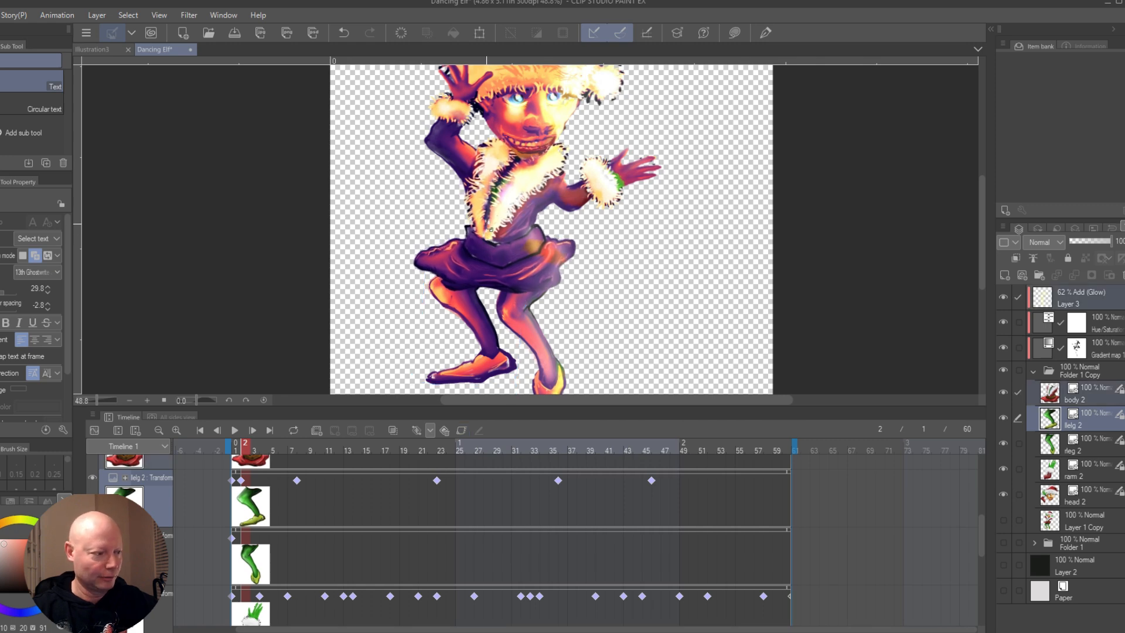
key("ctrl+z")
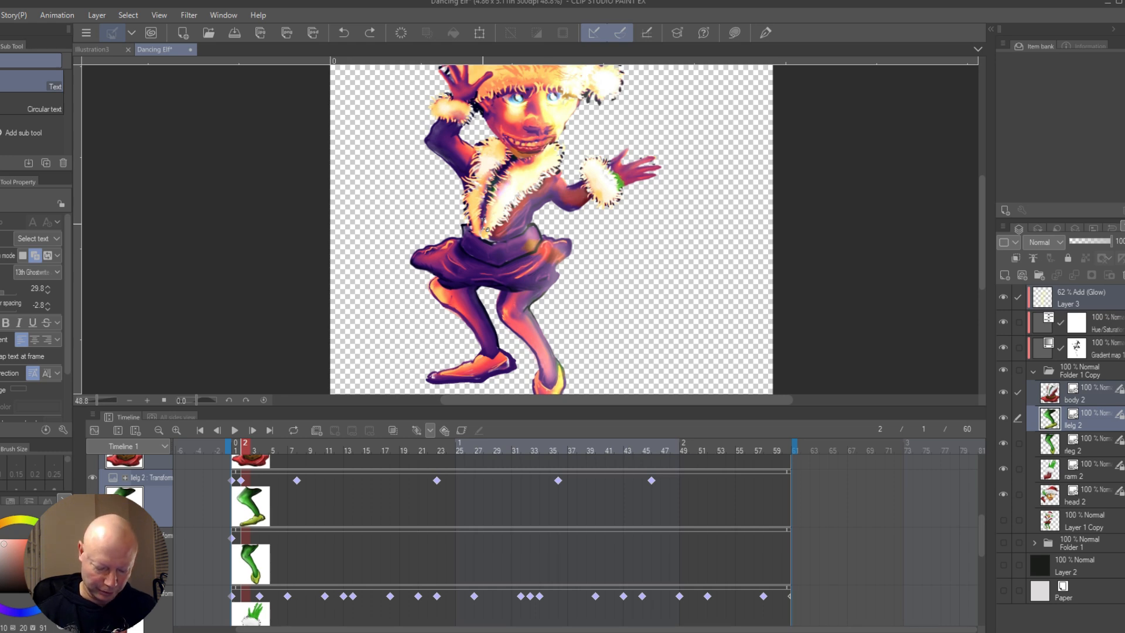
Step: Play back the dancing elf animation with looping enabled, and stop it after reviewing the motion
left_click(235, 429)
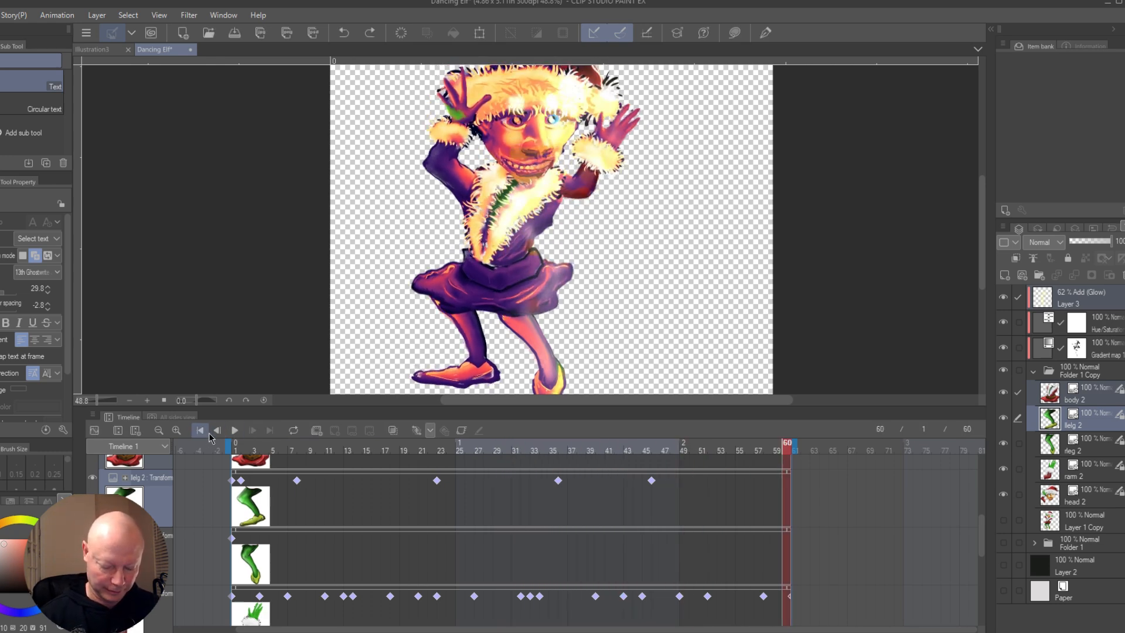
left_click(232, 435)
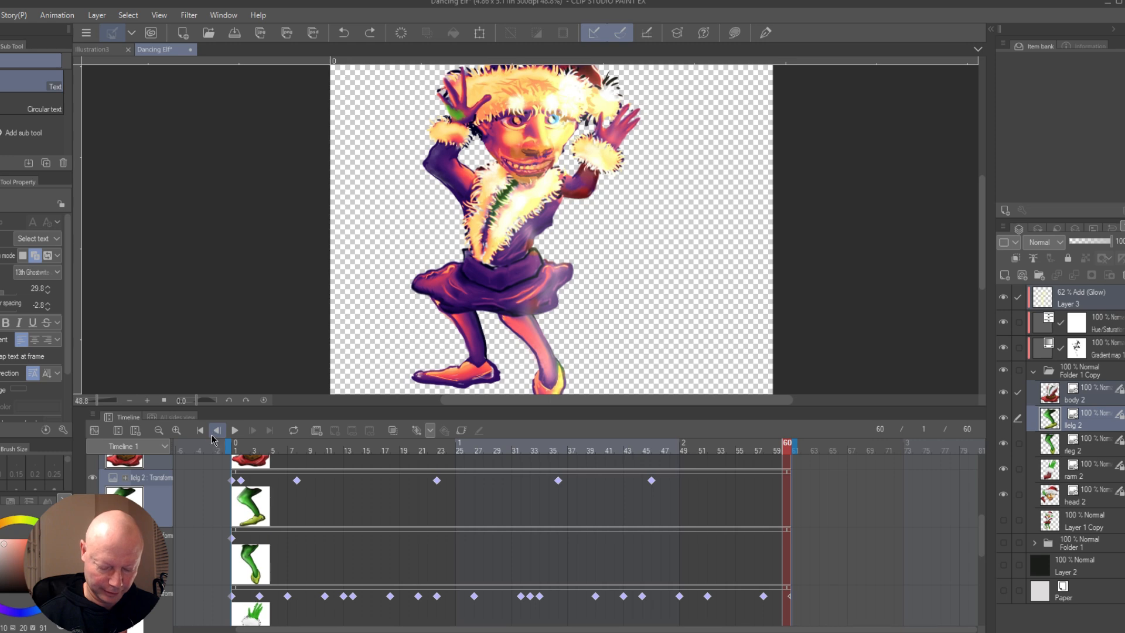
left_click(233, 432)
left_click(233, 432)
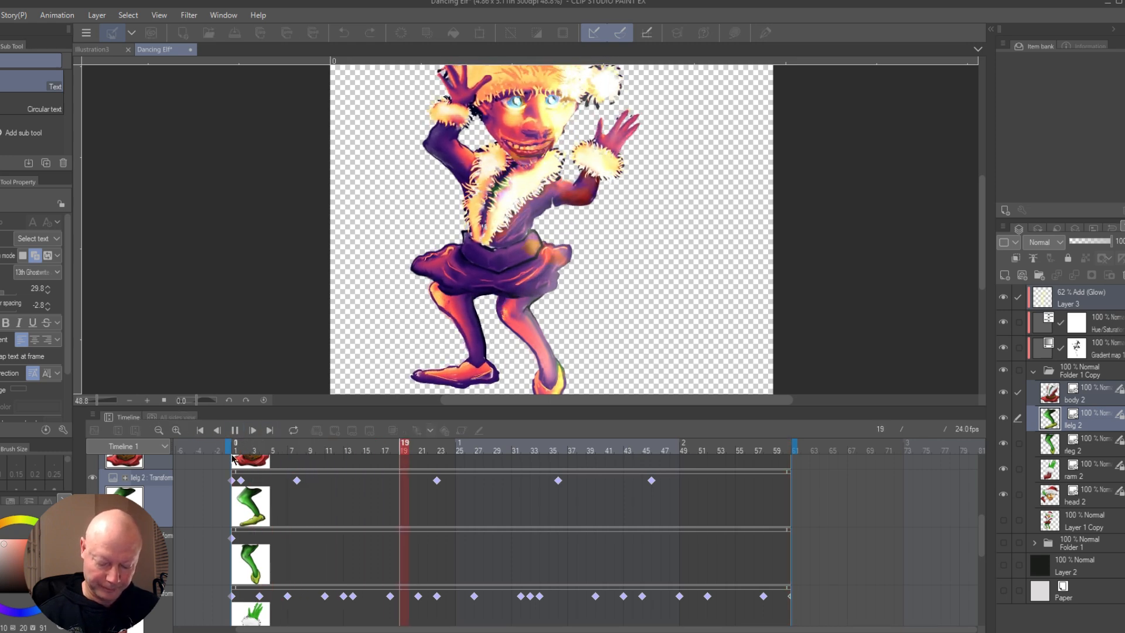
left_click(293, 431)
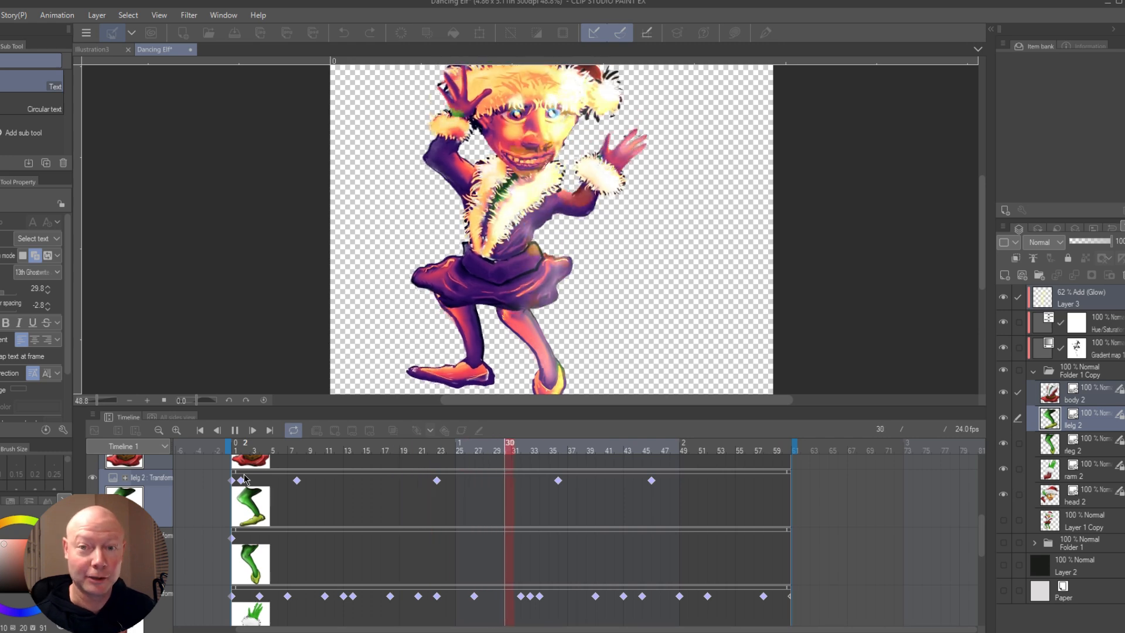
left_click(234, 432)
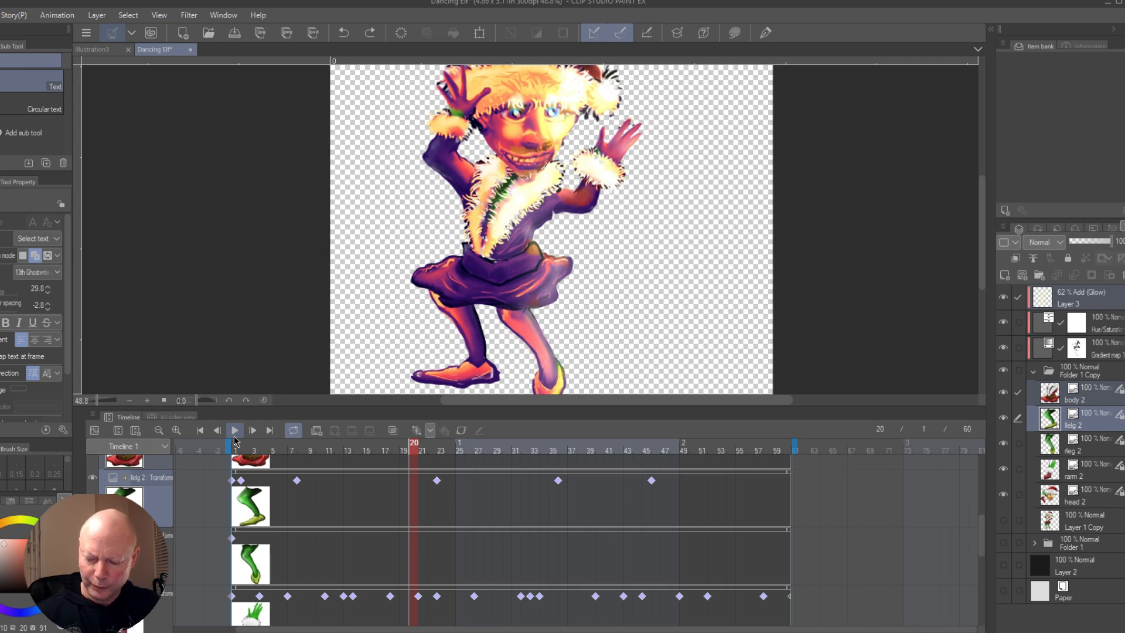
Step: Open the image sequence export settings for the animation and check the available file types, keeping PNG
left_click_drag(979, 220, 980, 213)
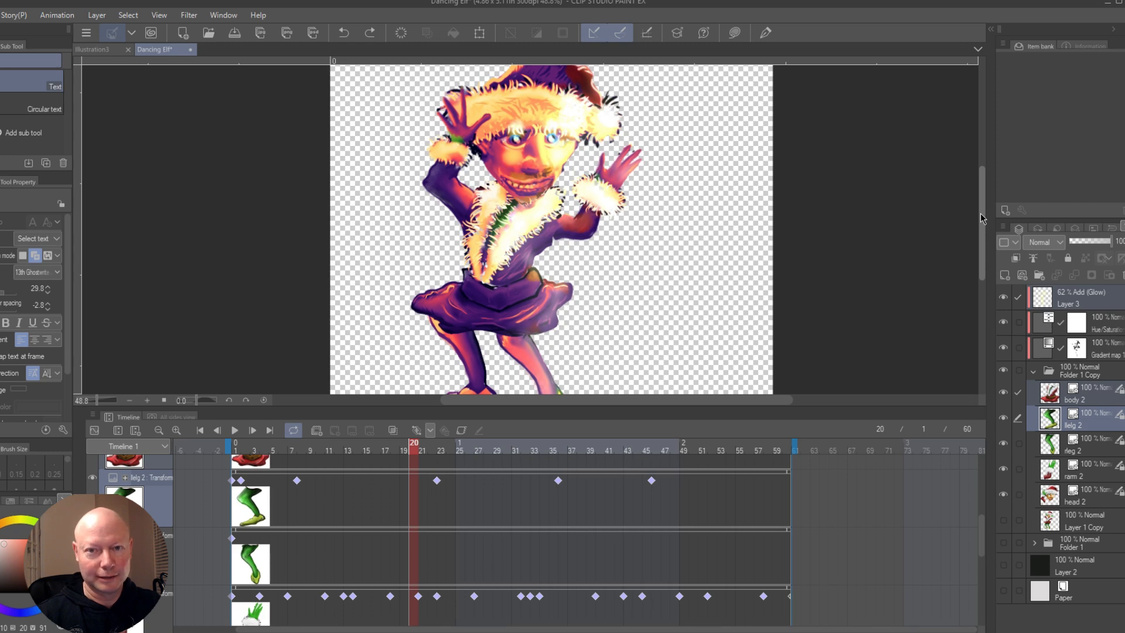
left_click_drag(980, 215, 981, 209)
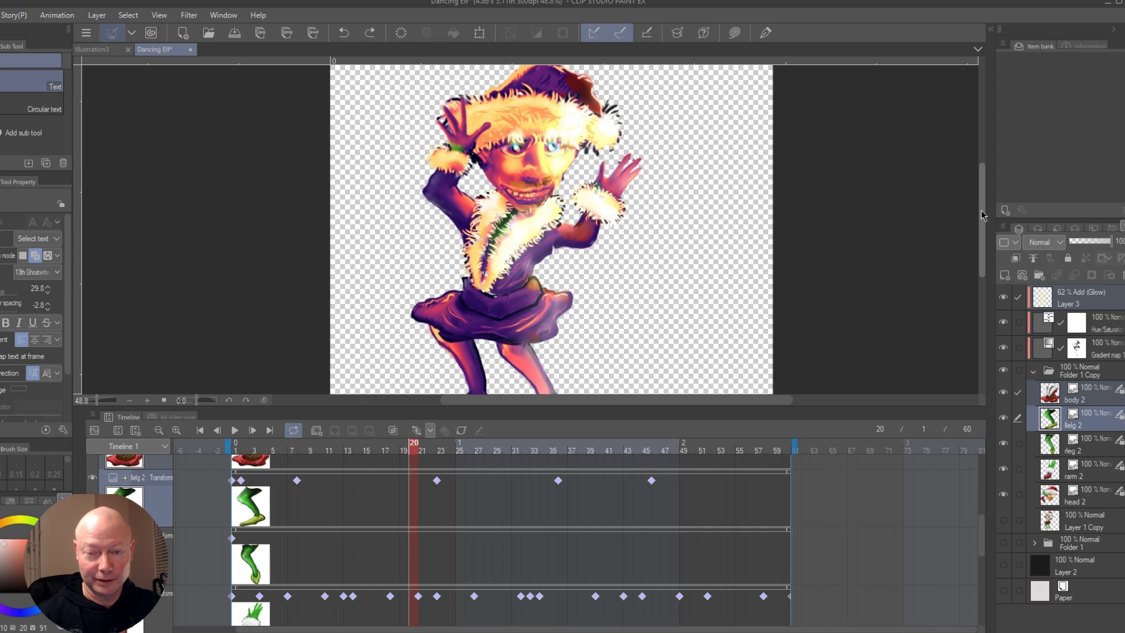
left_click_drag(982, 212, 983, 210)
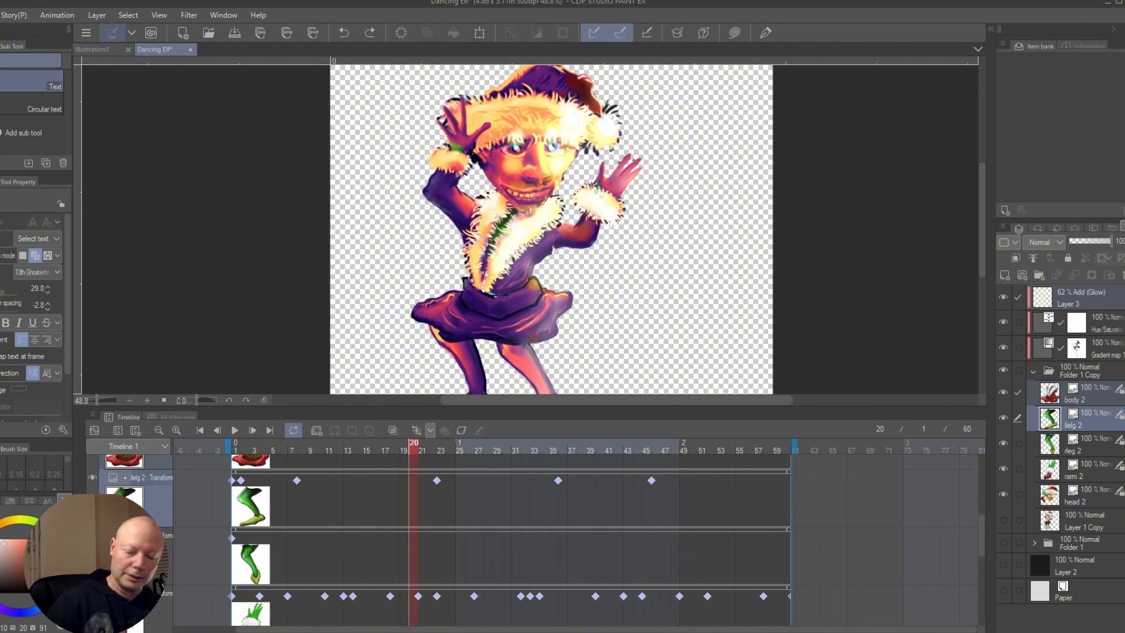
left_click(1, 15)
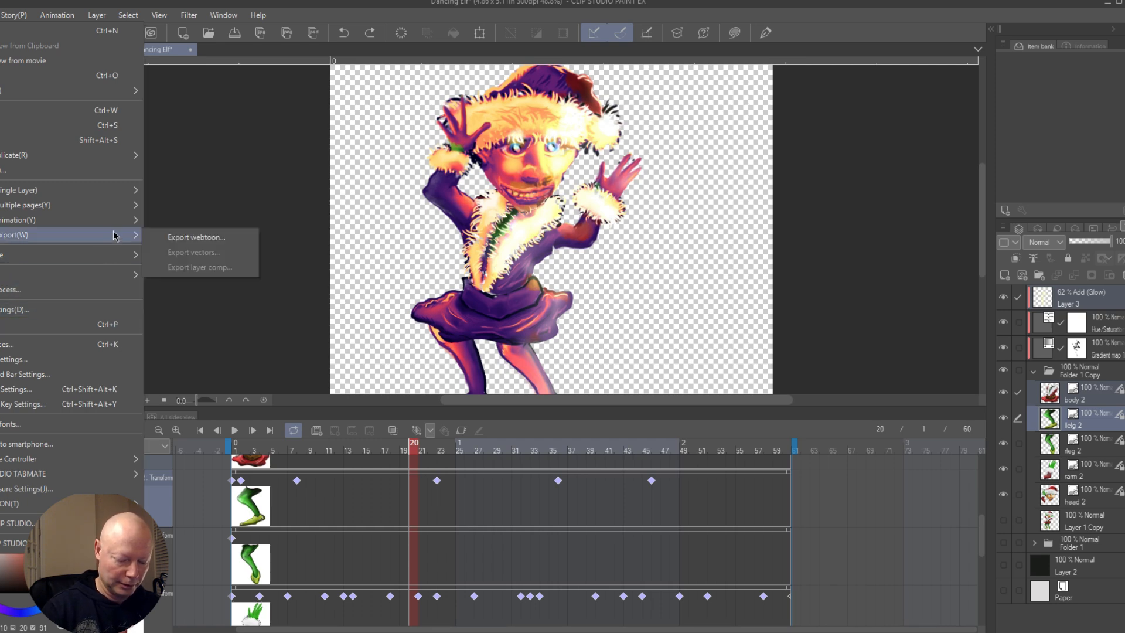
mouse_move(104, 223)
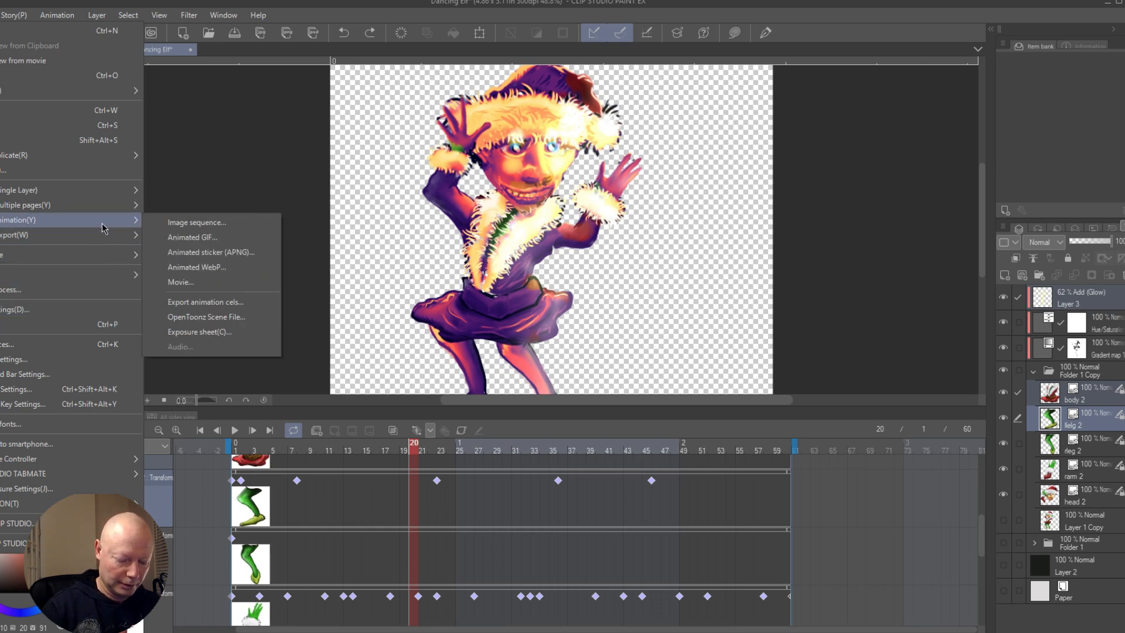
left_click(228, 224)
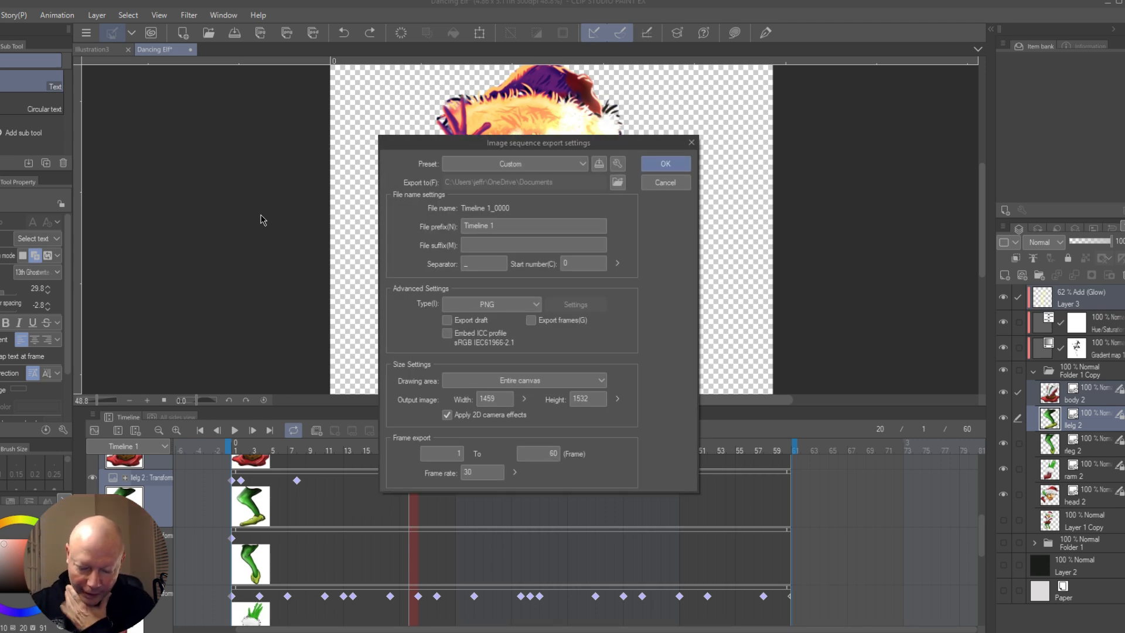
left_click_drag(585, 146, 556, 146)
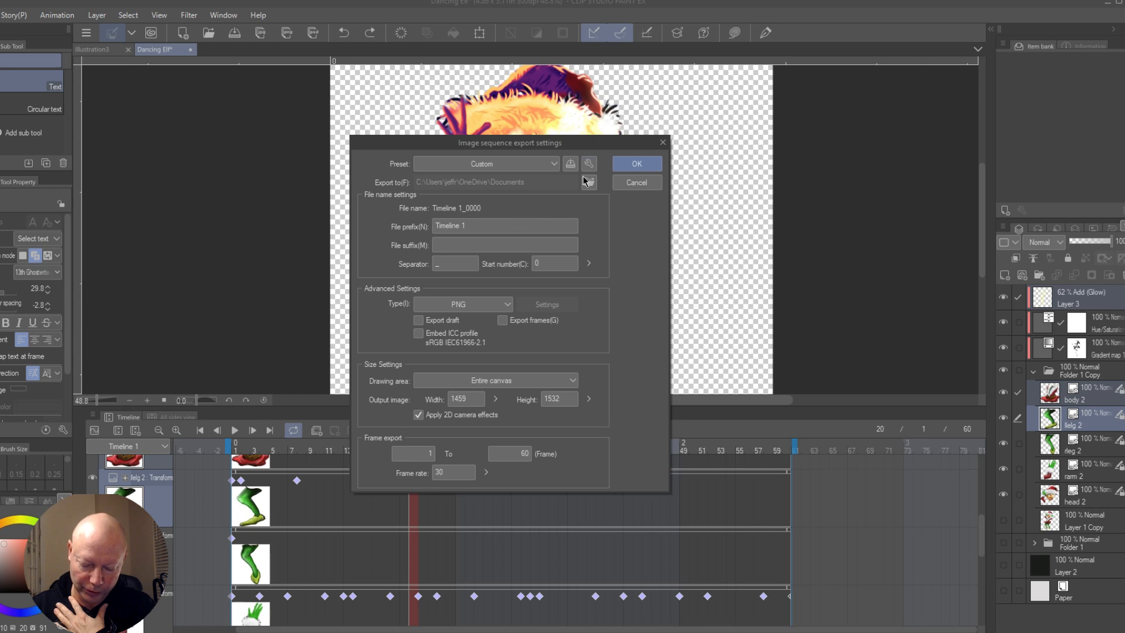
left_click(508, 305)
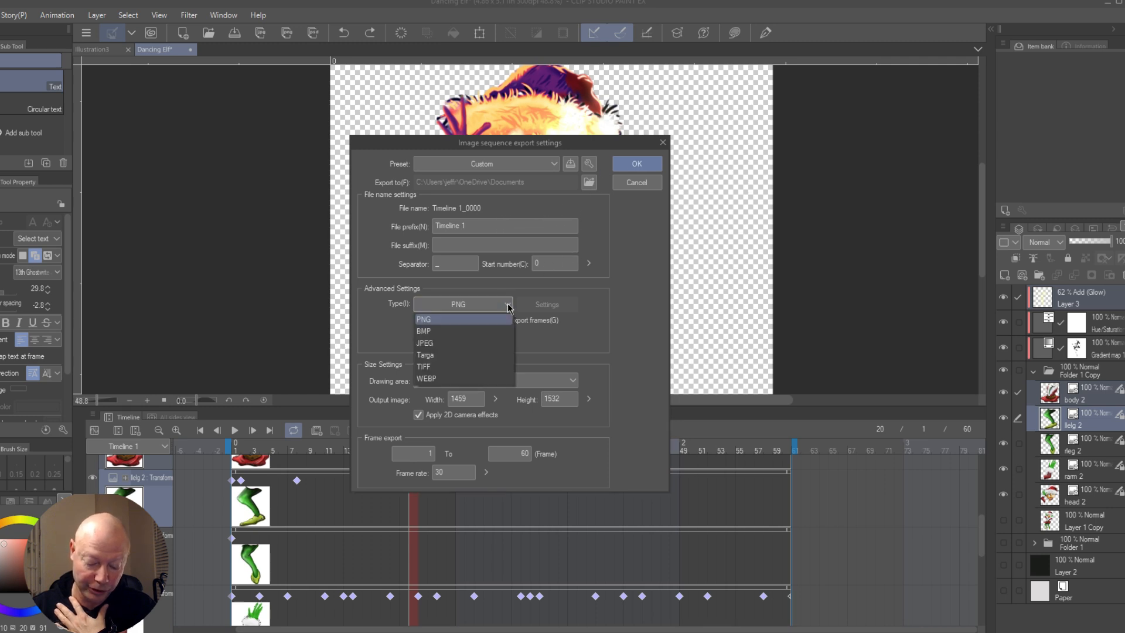
left_click(510, 304)
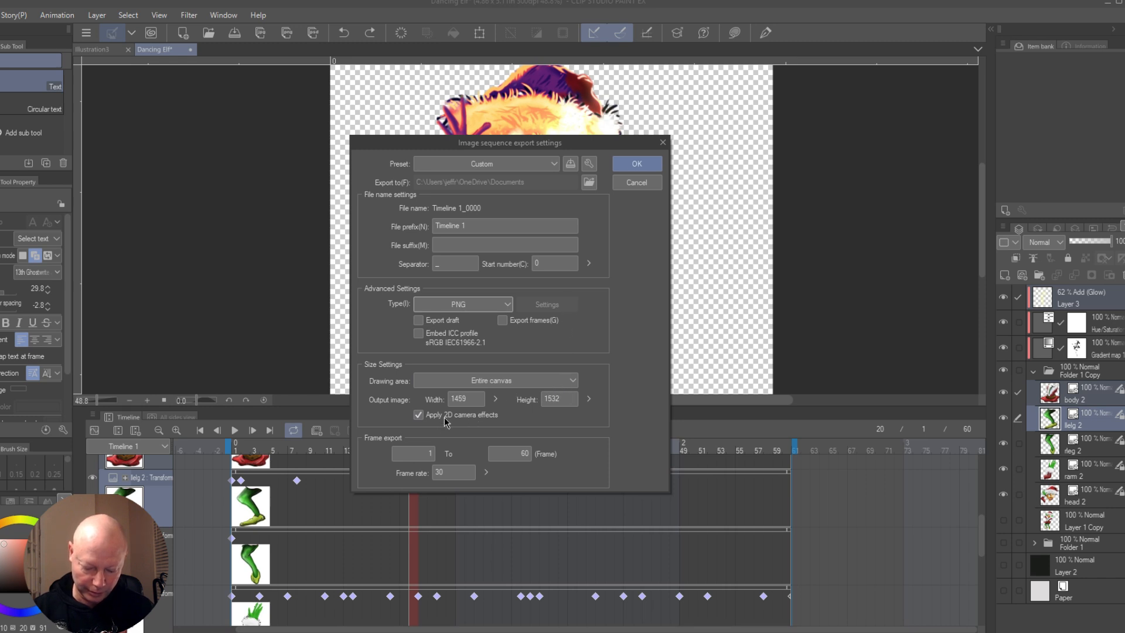
Step: Set the output image height to 1024 for the image sequence export
double_click(566, 399)
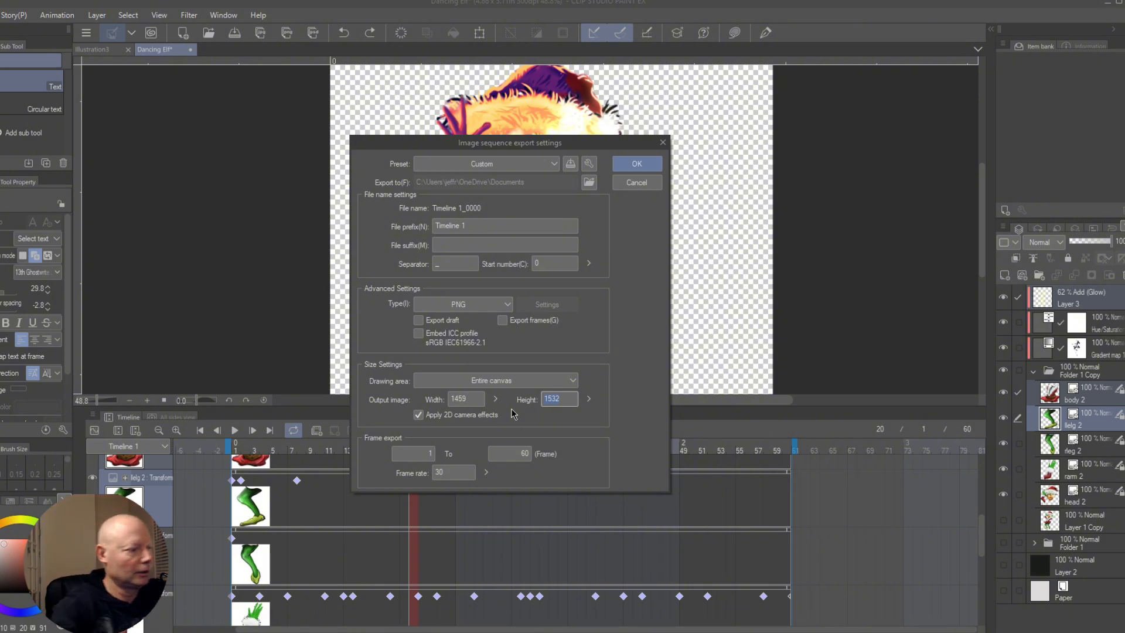
type("10")
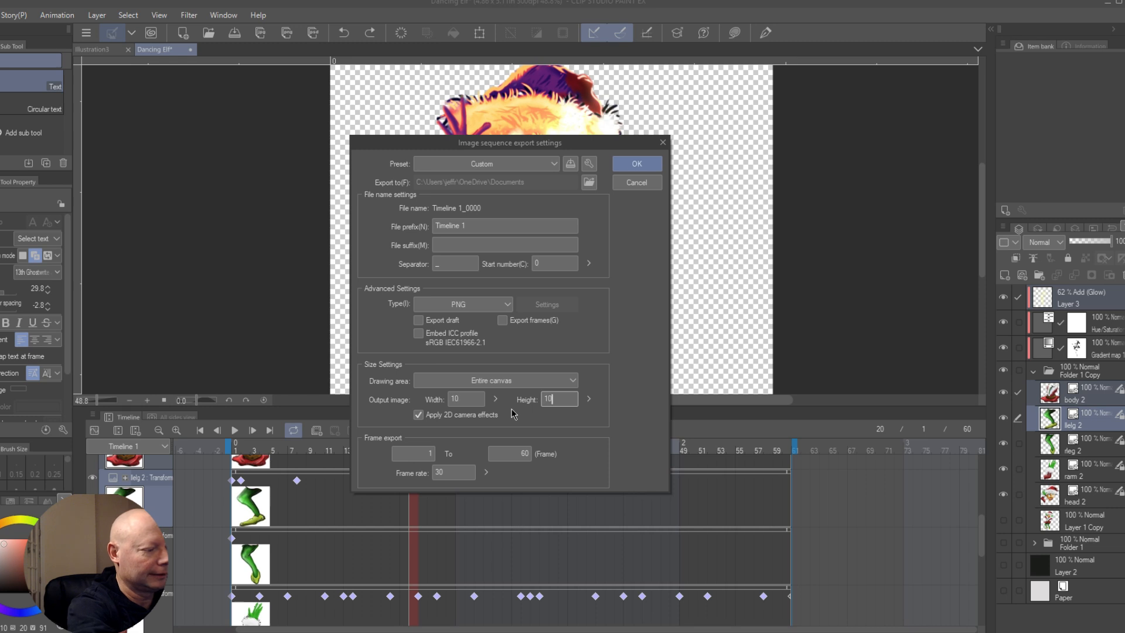
type("24")
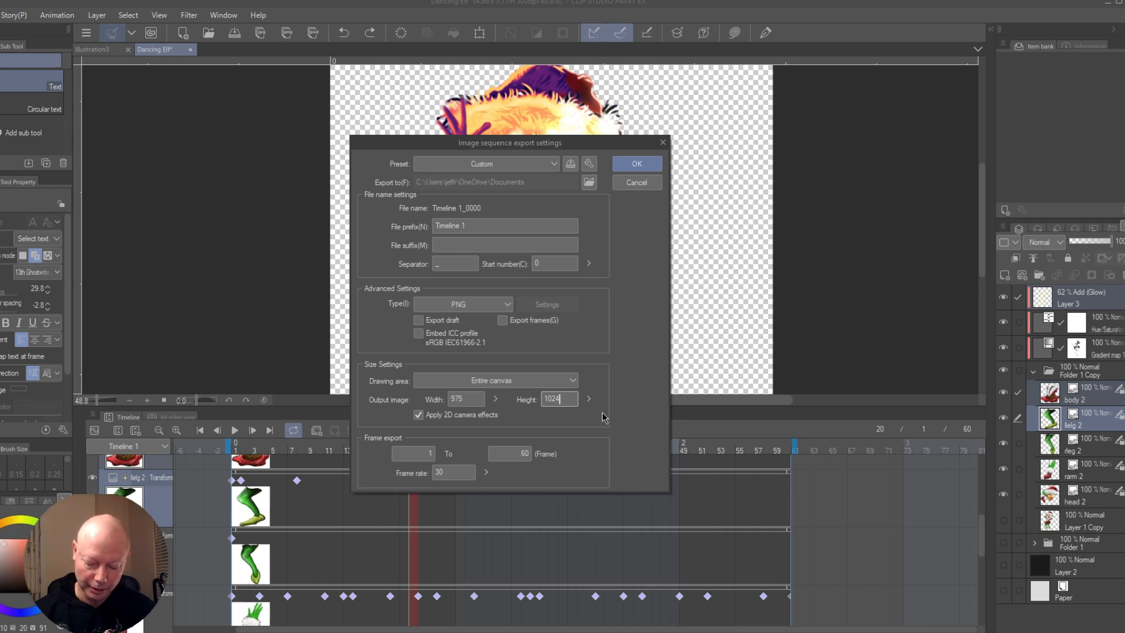
Step: Export the dancing elf animation as a PNG image sequence with the current settings
left_click(646, 167)
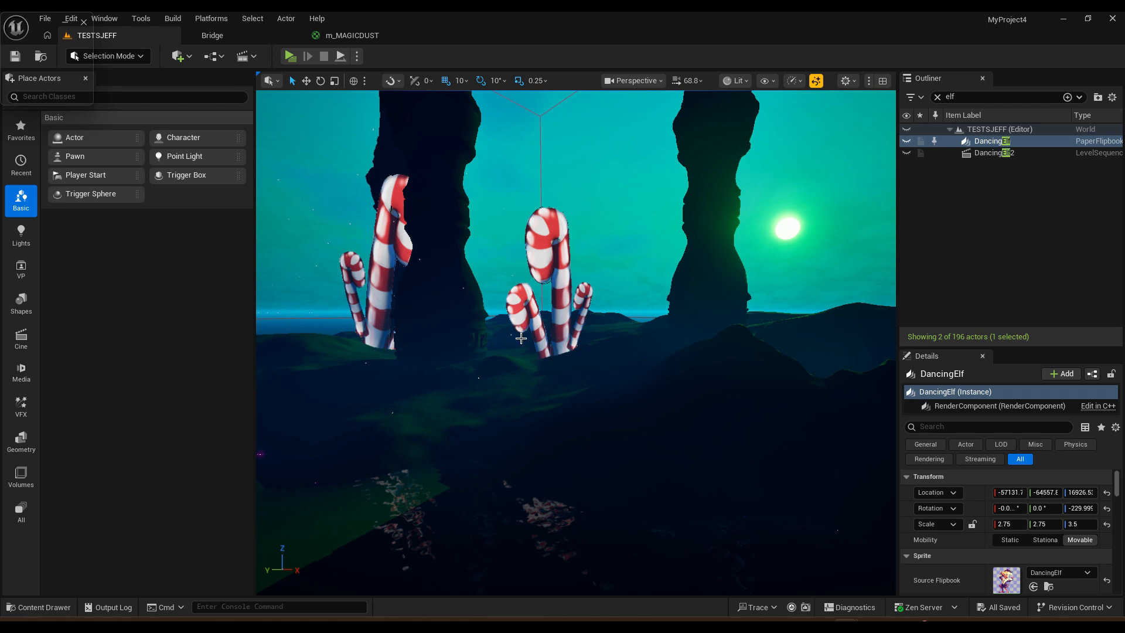
Step: Switch to Unreal Engine and open the DancingElf folder inside ImportedArt in the project content
left_click(412, 395)
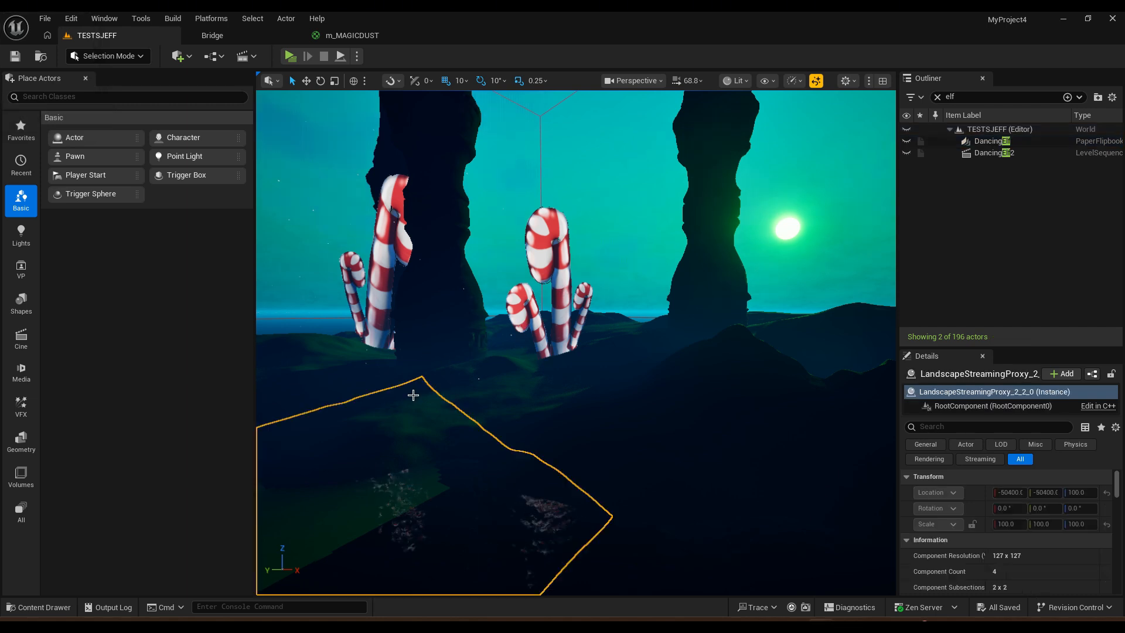
right_click_drag(413, 395, 381, 393)
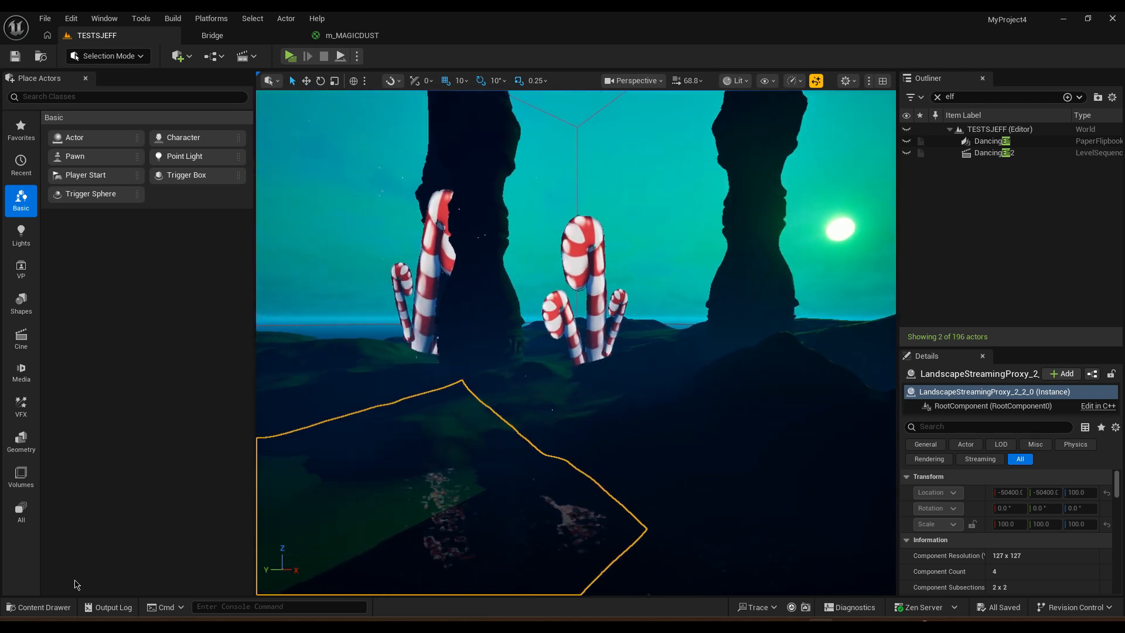
left_click(42, 610)
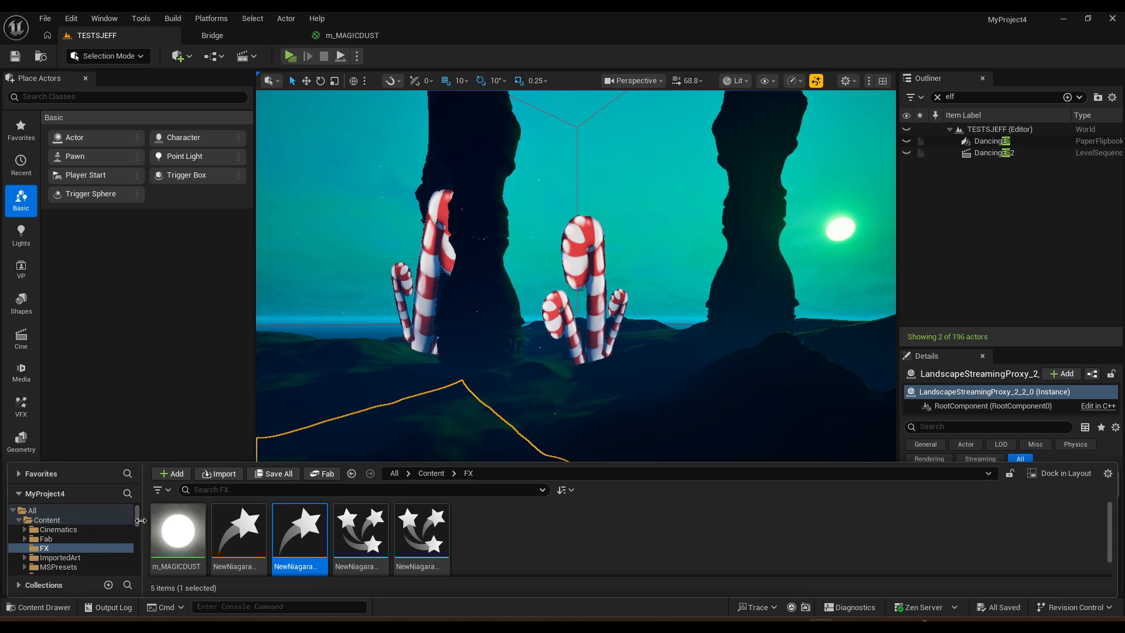
left_click(139, 513)
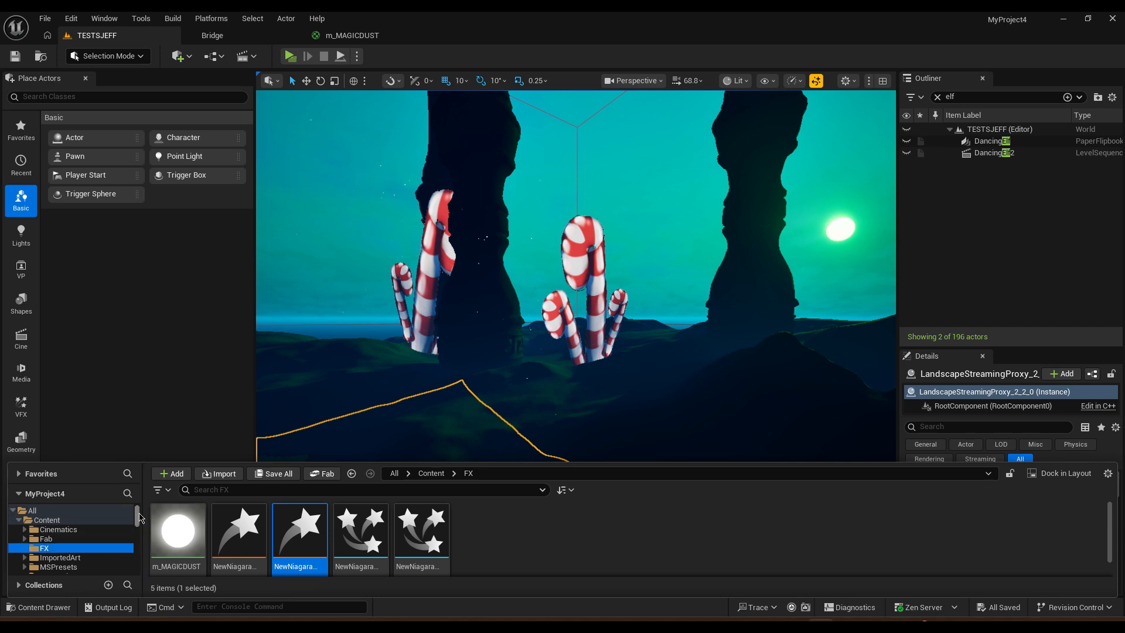
mouse_move(139, 513)
left_mouse_down()
mouse_move(139, 526)
mouse_move(138, 511)
left_mouse_up()
left_click(56, 559)
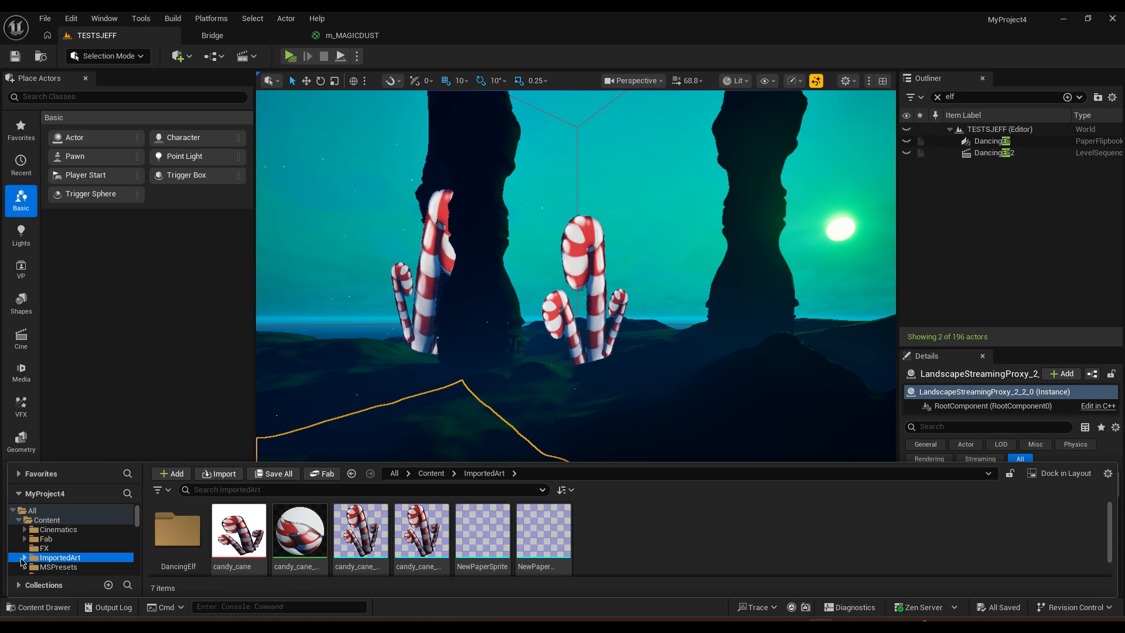
left_click(25, 557)
scroll(135, 523, "down", 5)
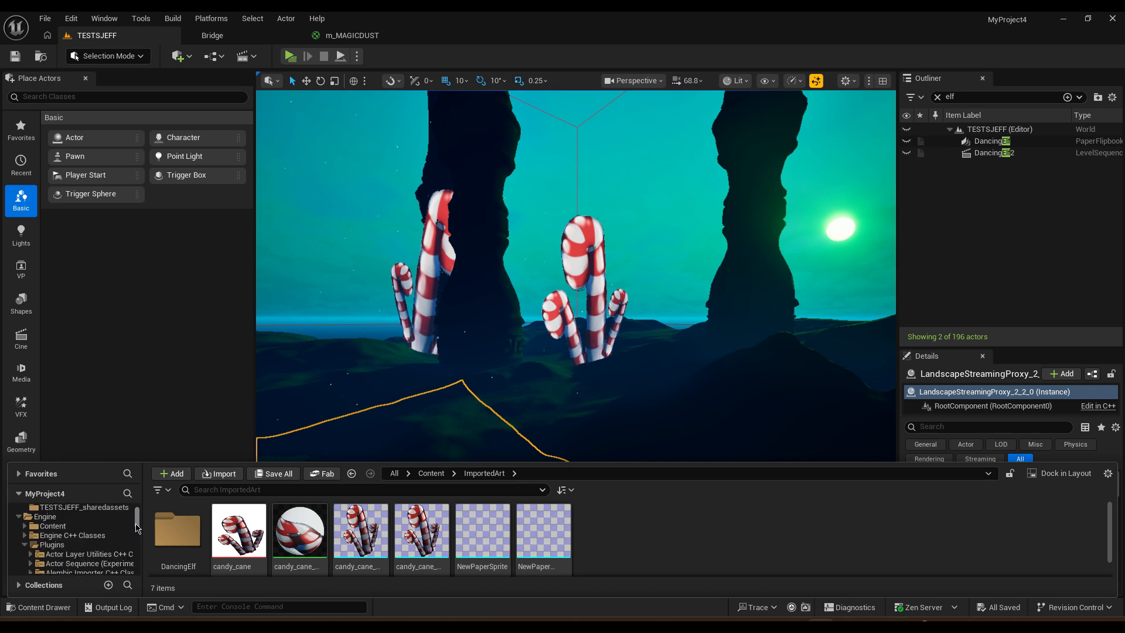
scroll(136, 521, "up", 5)
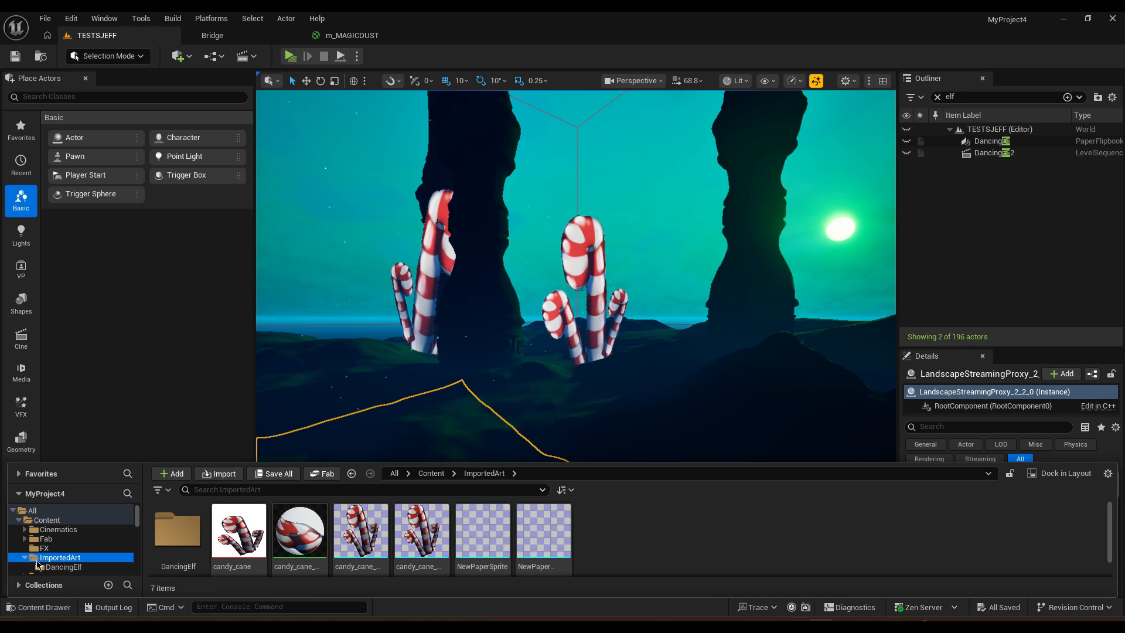
left_click(59, 567)
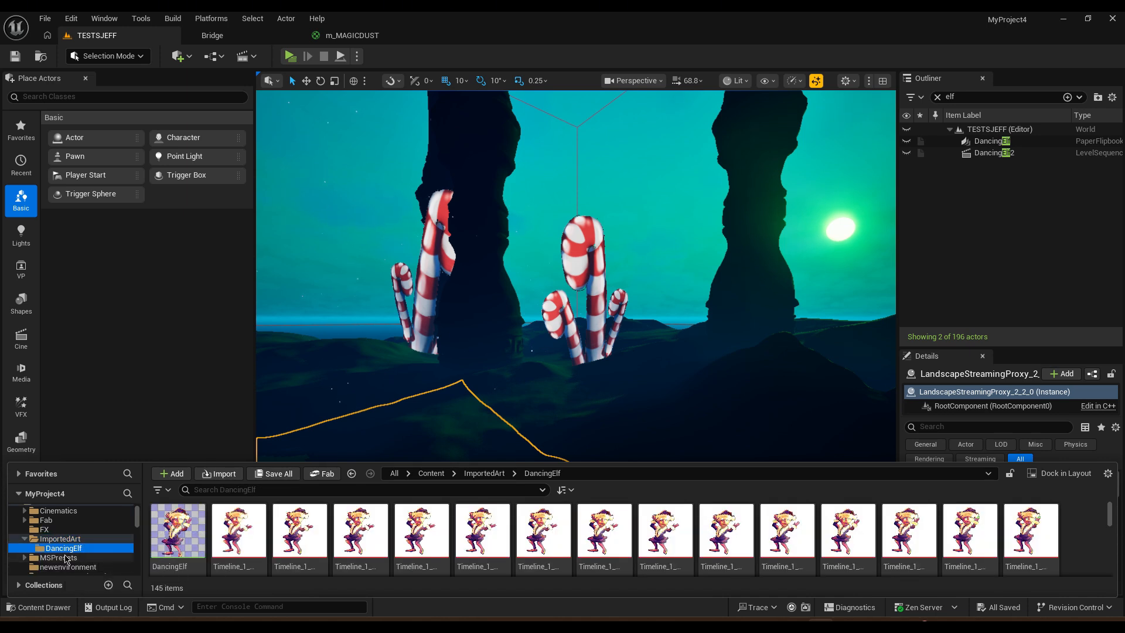
scroll(111, 531, "down", 1)
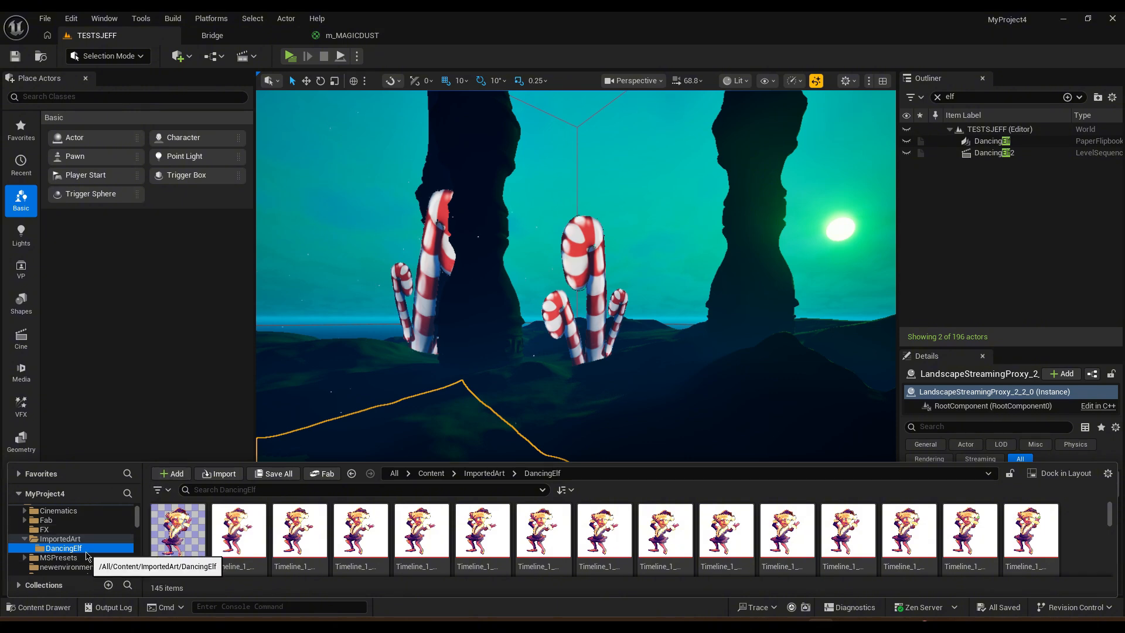
Step: Create a new subfolder named DancingElf inside the existing DancingElf folder
right_click(65, 551)
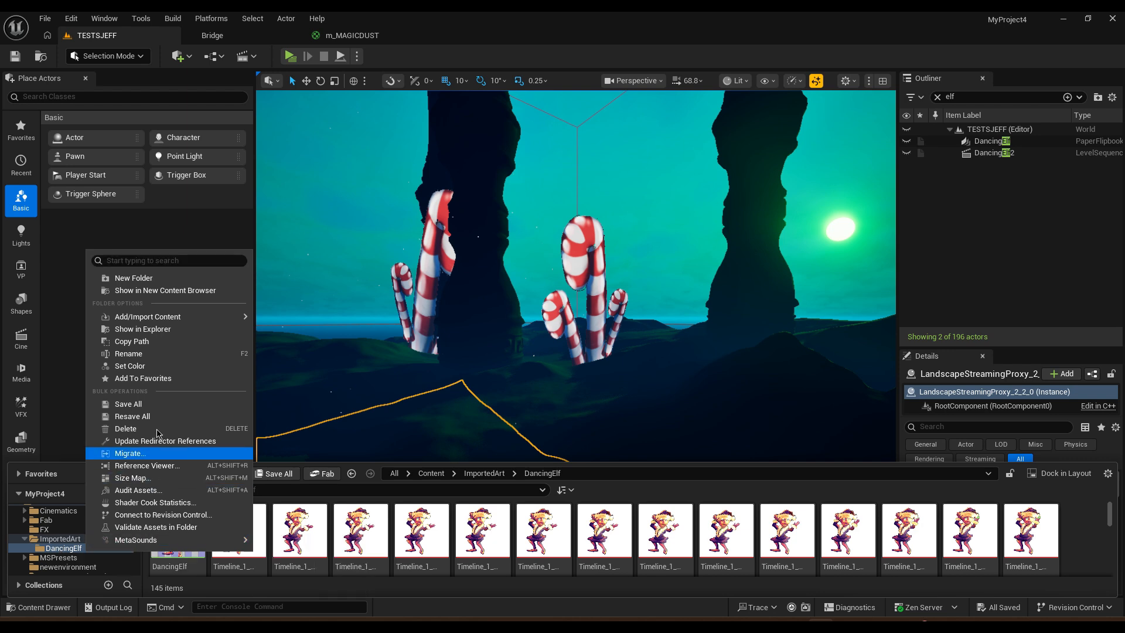
left_click(134, 280)
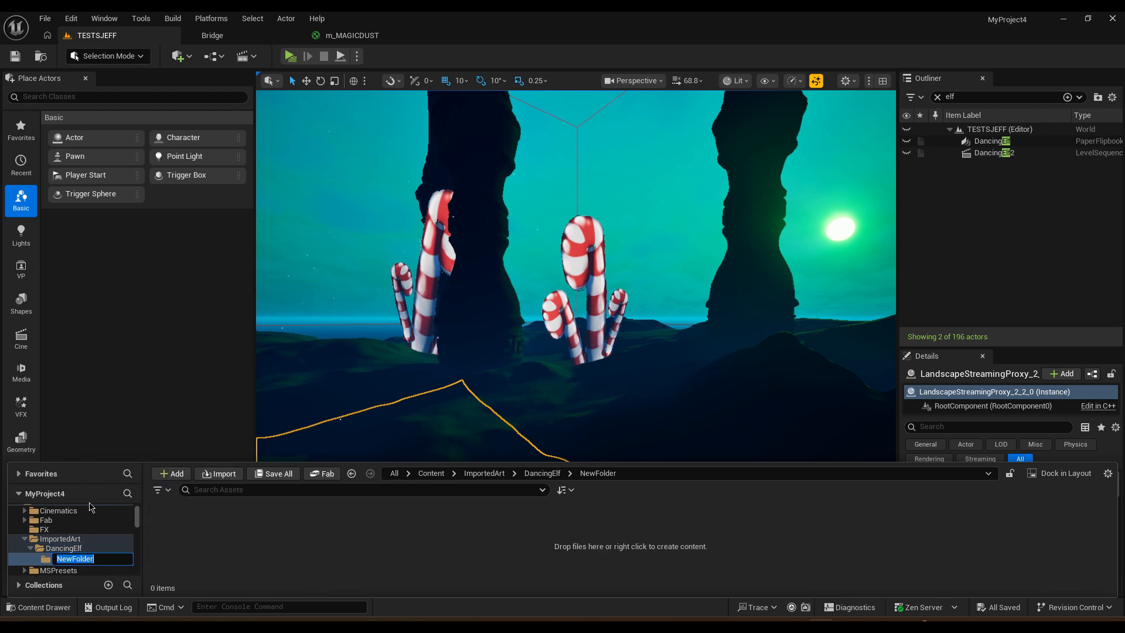
type("Dancing Elf")
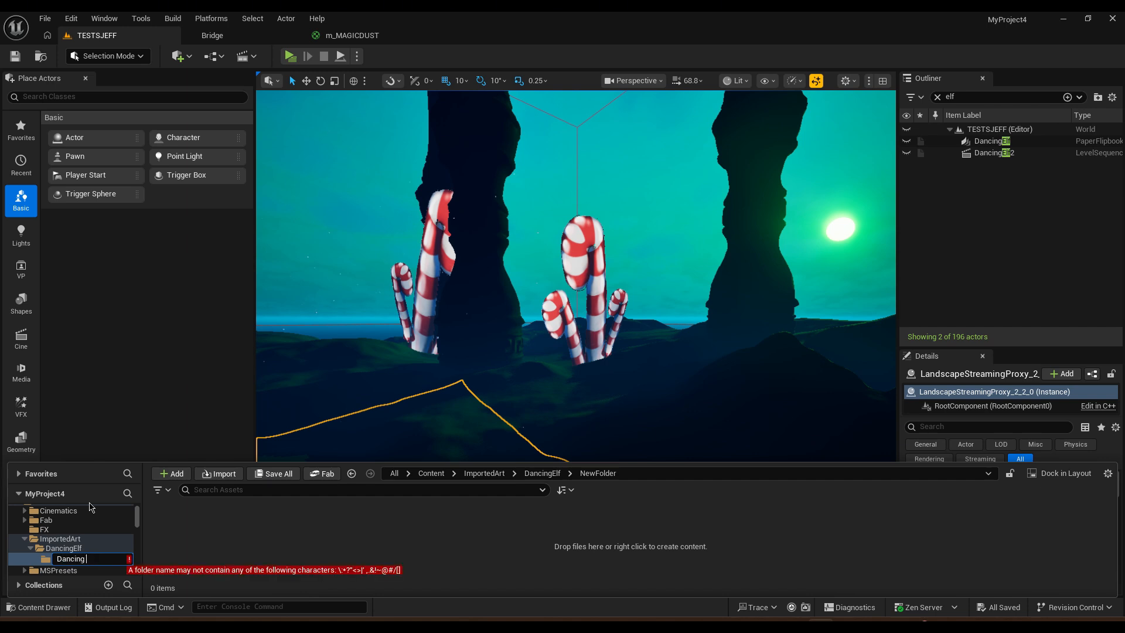
key("BackSpace")
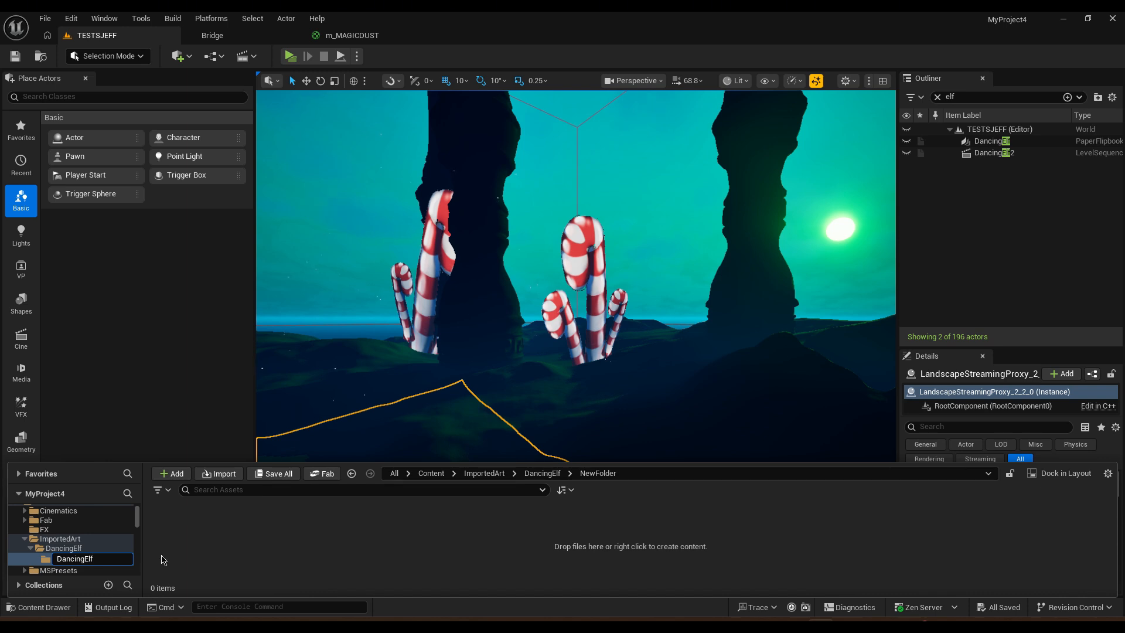
left_click(164, 560)
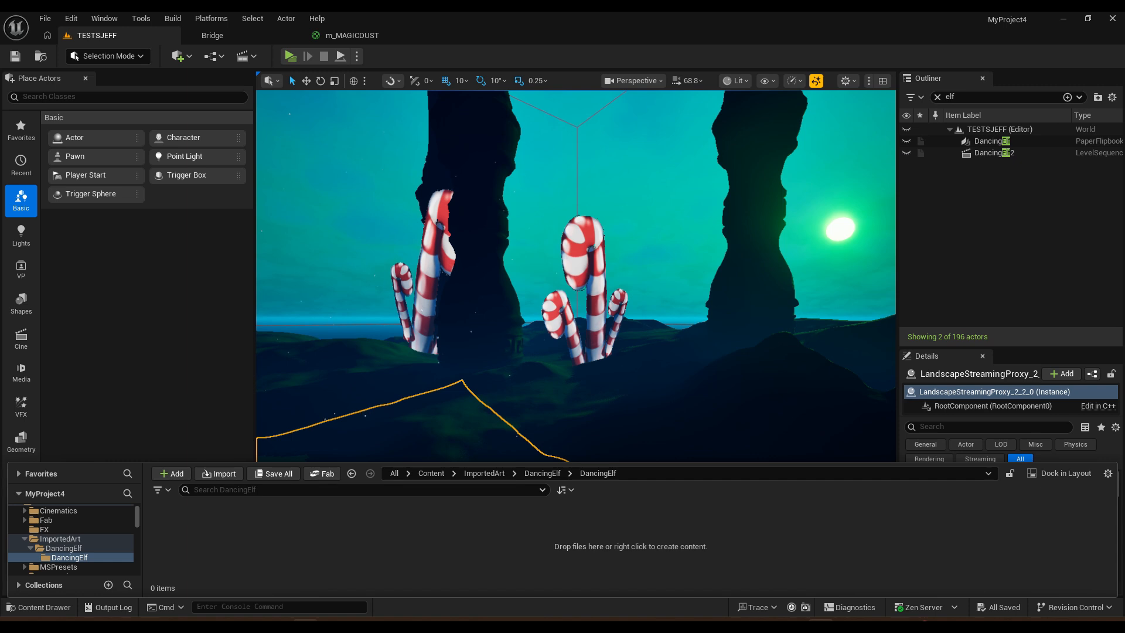
Step: Switch to File Explorer and show the Documents folder sorted by date modified, newest first
key("super+e")
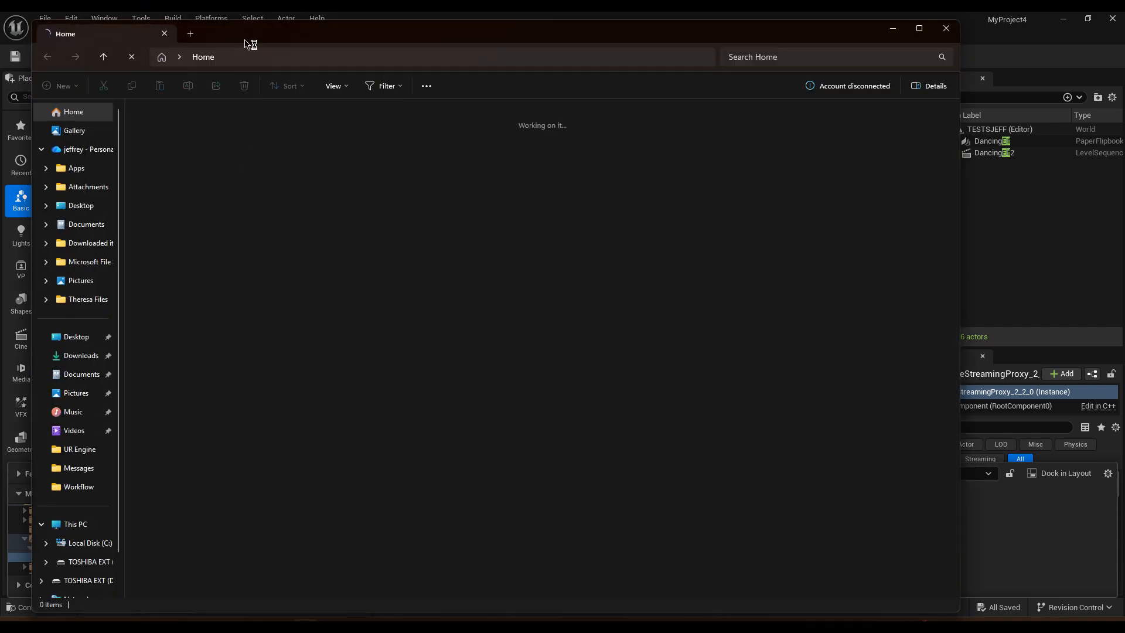
left_click_drag(253, 43, 471, 67)
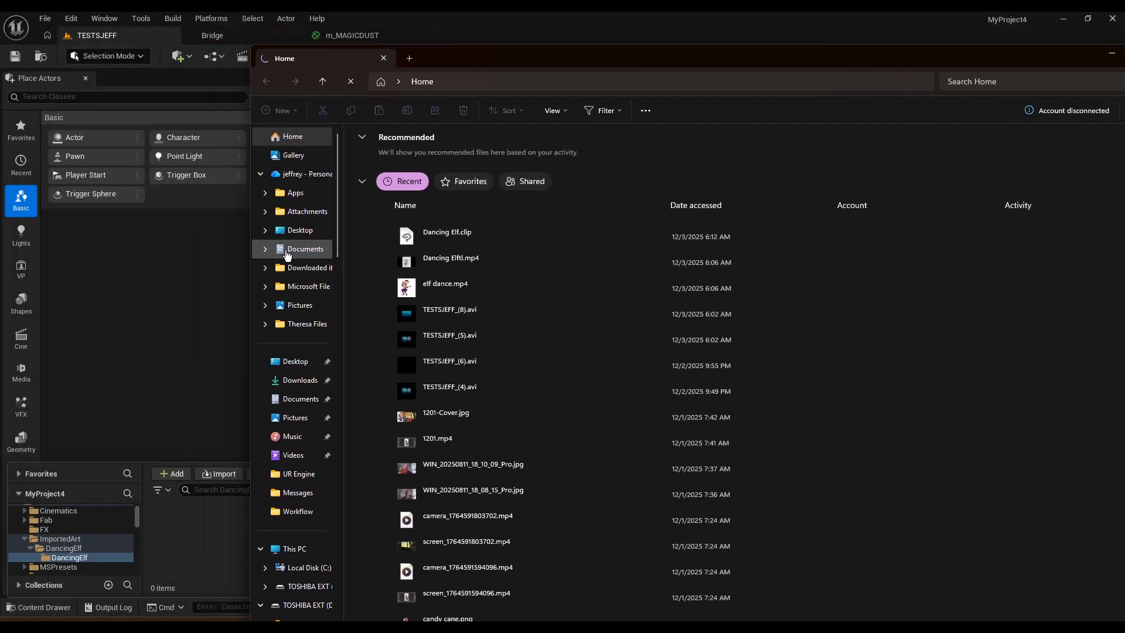
left_click(279, 251)
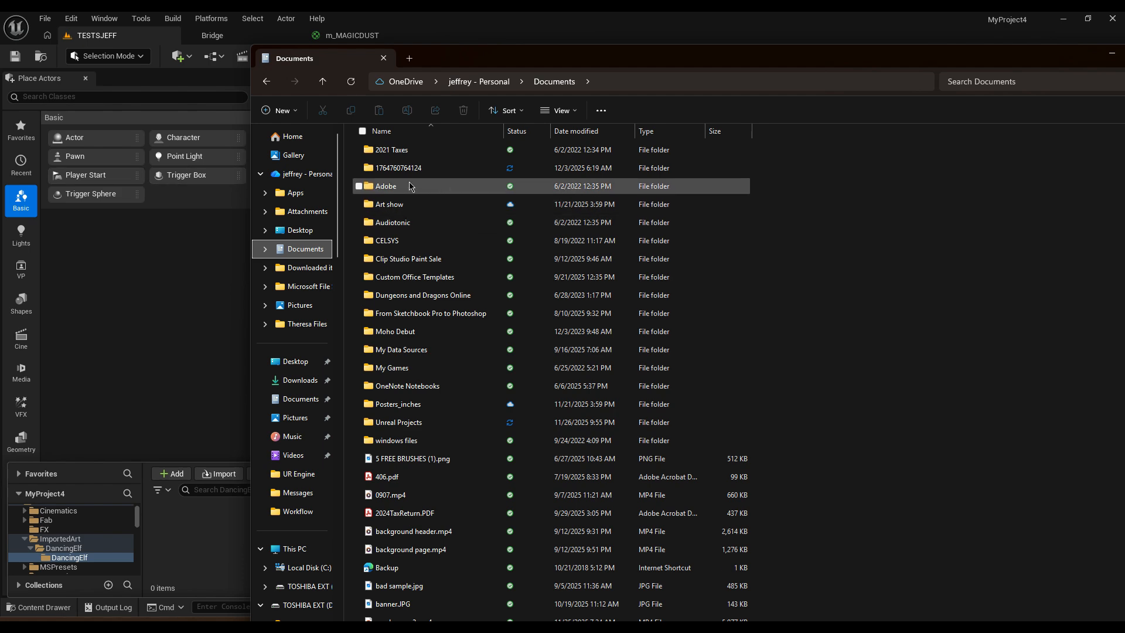
left_click(580, 132)
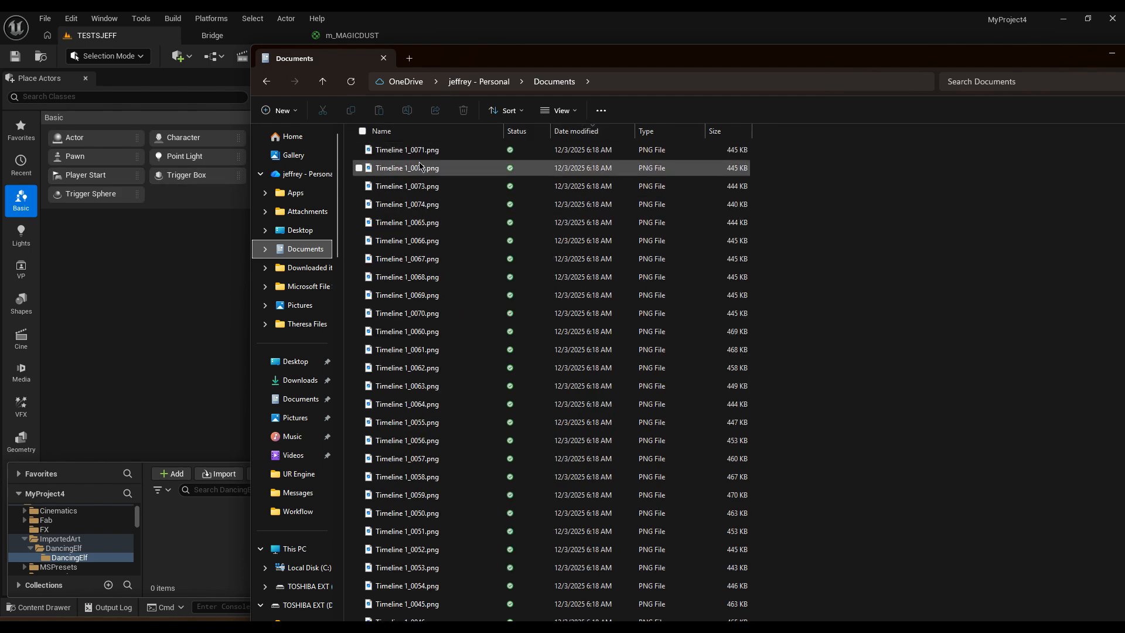
Step: Select all of the exported Timeline 1 PNG frames in the Documents folder
scroll(388, 163, "down", 3)
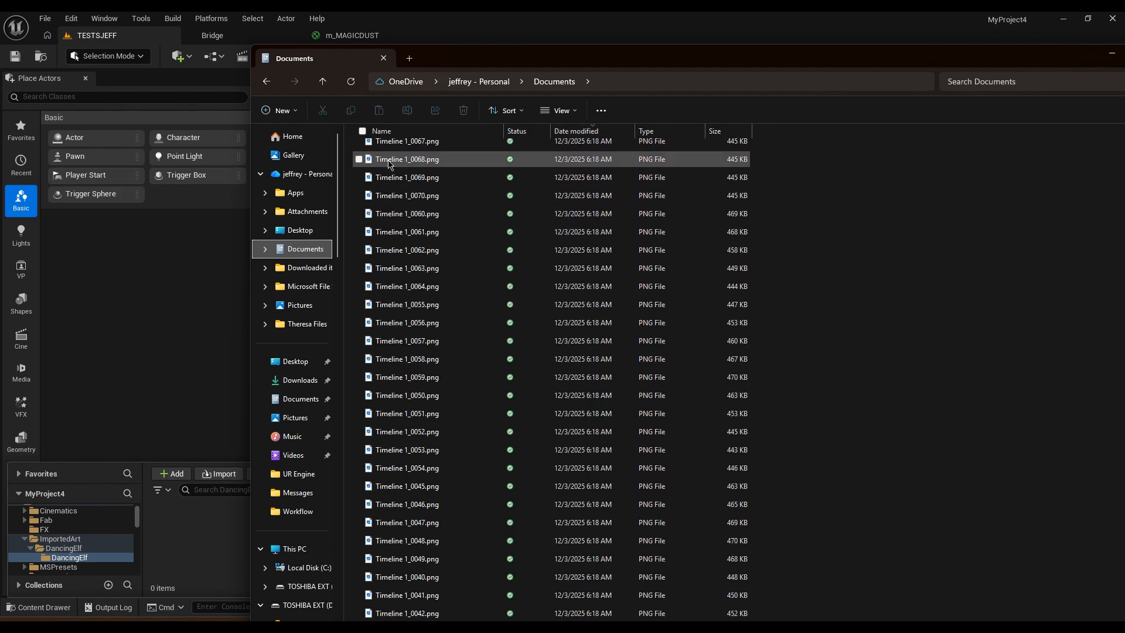
scroll(393, 171, "up", 3)
left_click(416, 154)
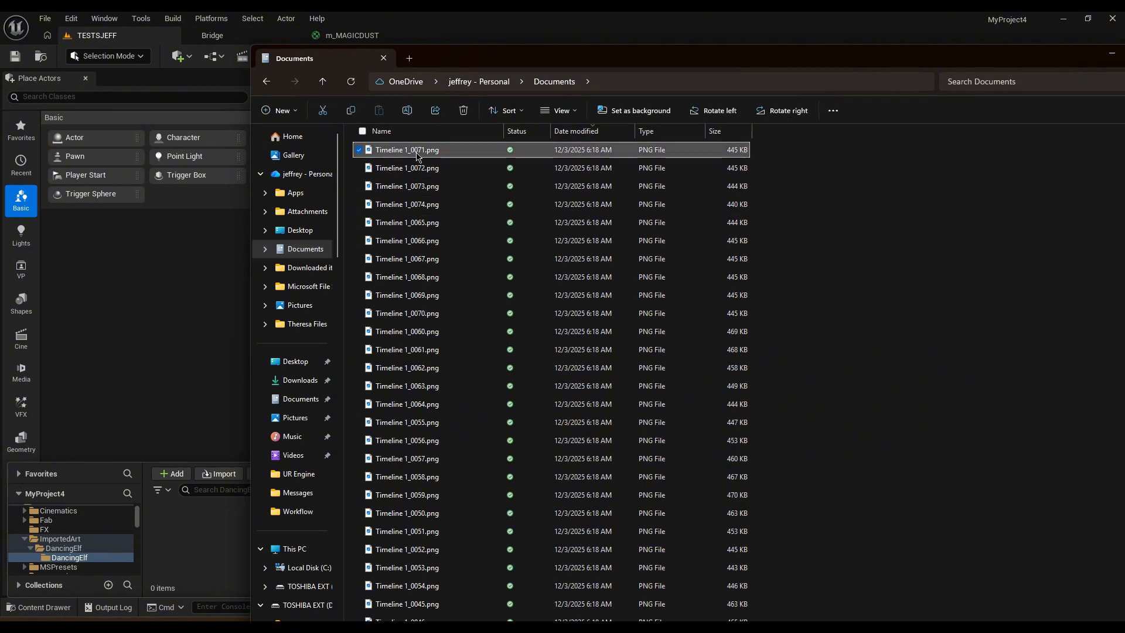
scroll(418, 227, "down", 18)
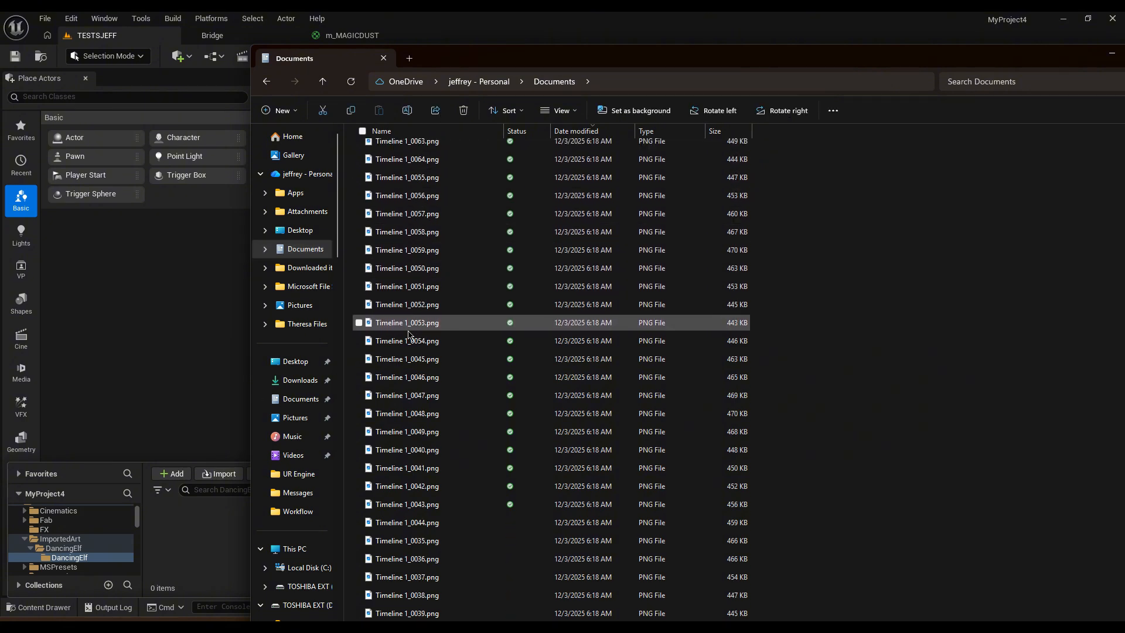
scroll(403, 363, "down", 5)
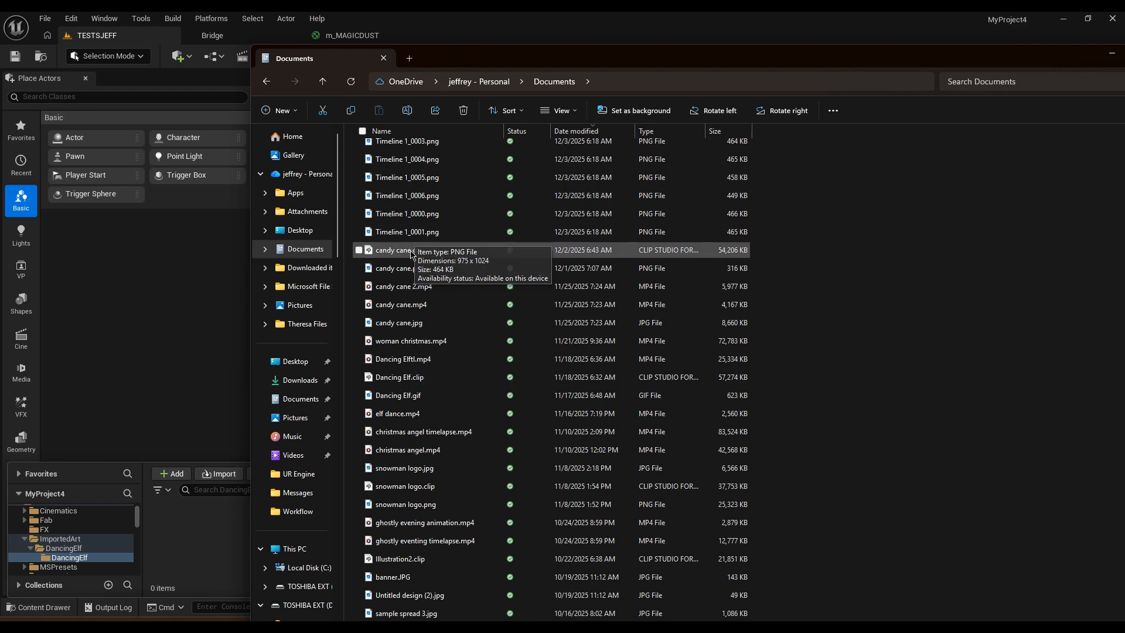
left_click(412, 232, "shift")
scroll(416, 288, "up", 20)
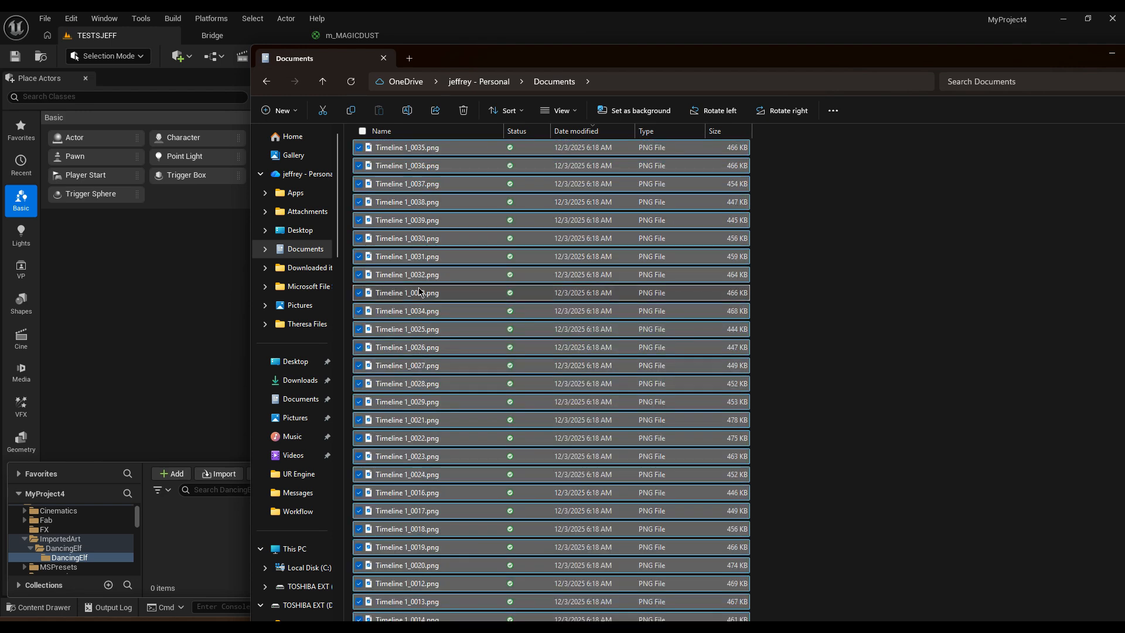
Step: Import the selected PNG frames into the new DancingElf subfolder in Unreal Engine and close File Explorer
left_click_drag(447, 56, 688, 65)
left_click_drag(636, 154, 217, 512)
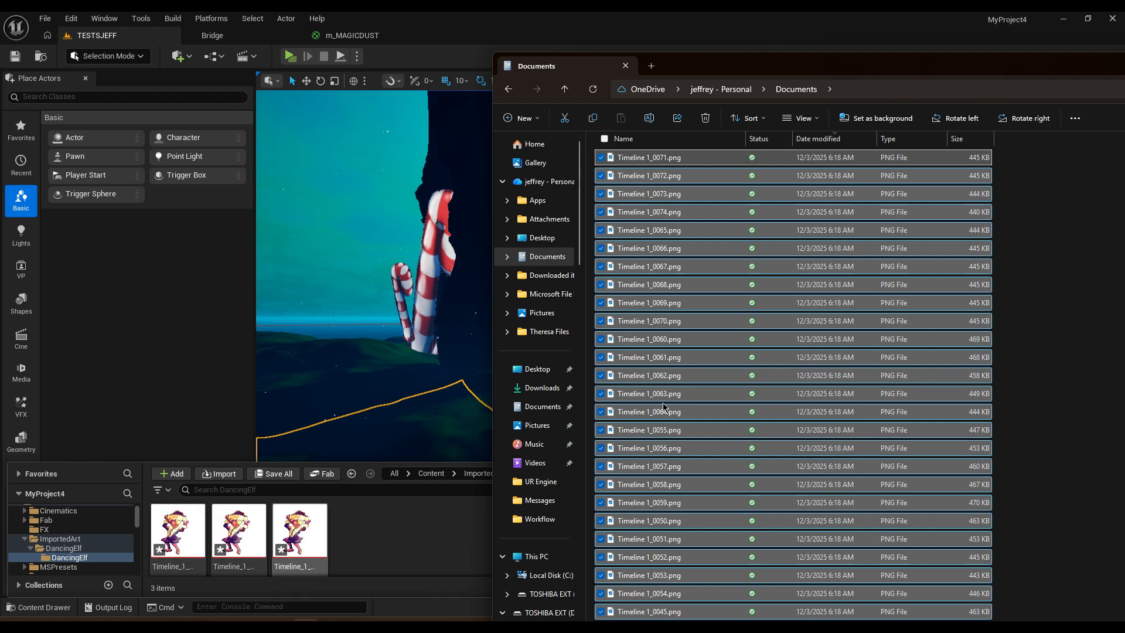
left_click_drag(686, 66, 274, 71)
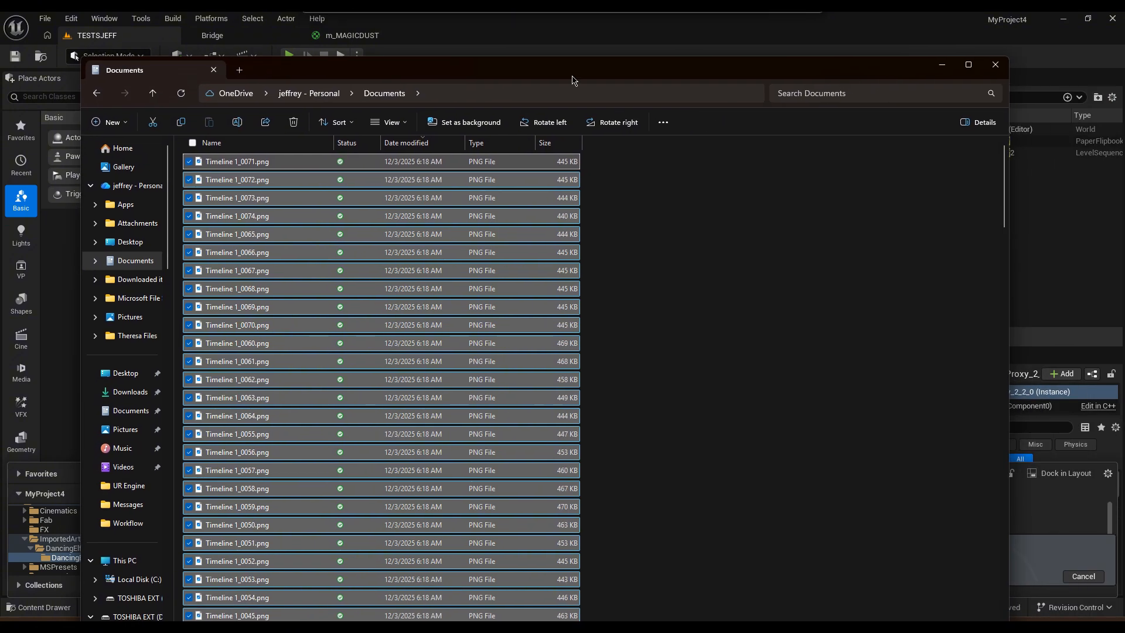
left_click(998, 65)
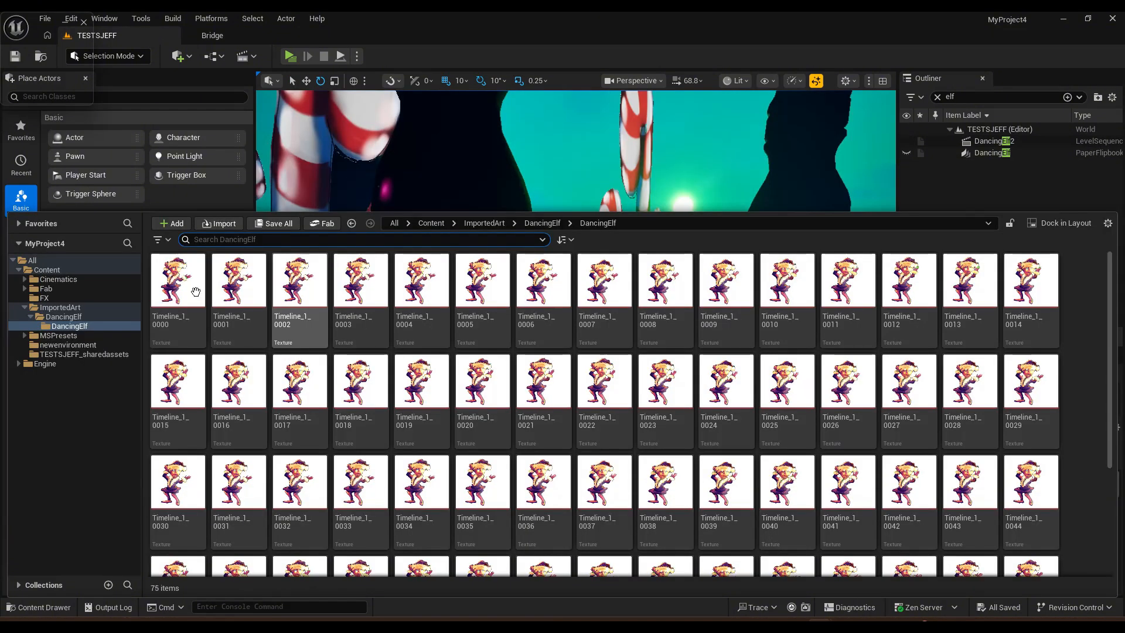
Step: Create sprites from all of the imported Timeline_1 textures in the DancingElf subfolder
left_click(176, 291)
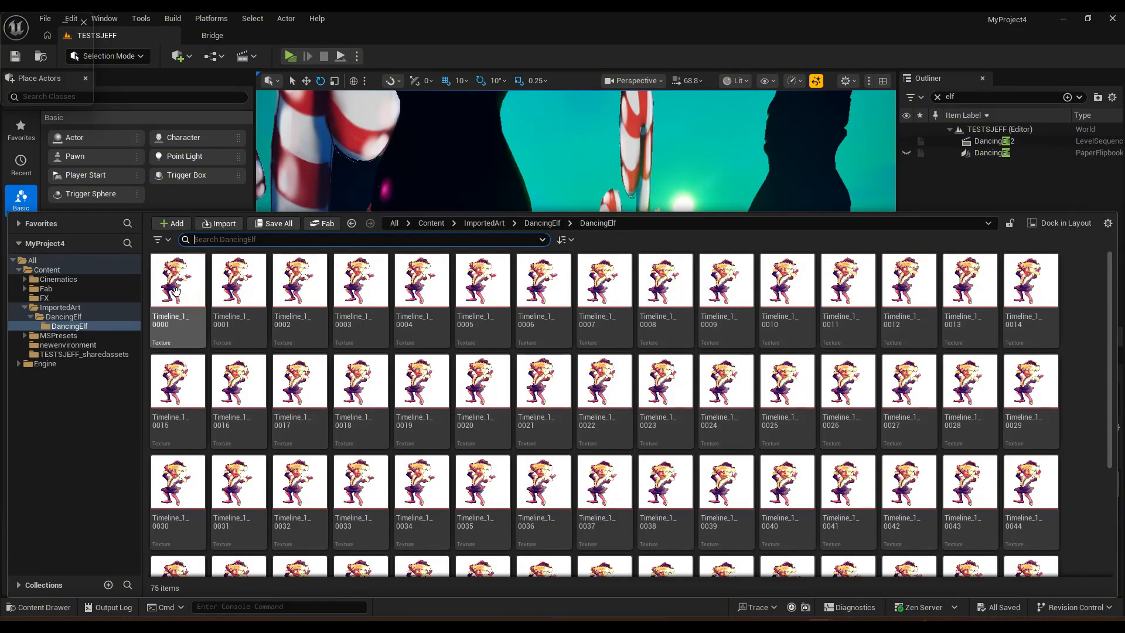
key("ctrl+a")
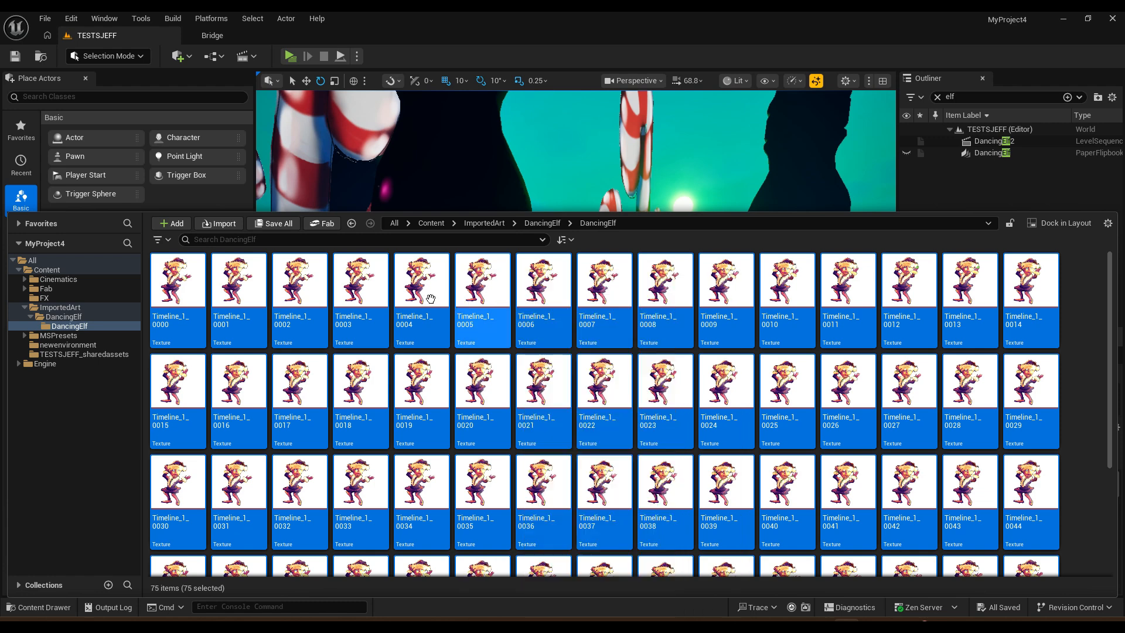
right_click(433, 301)
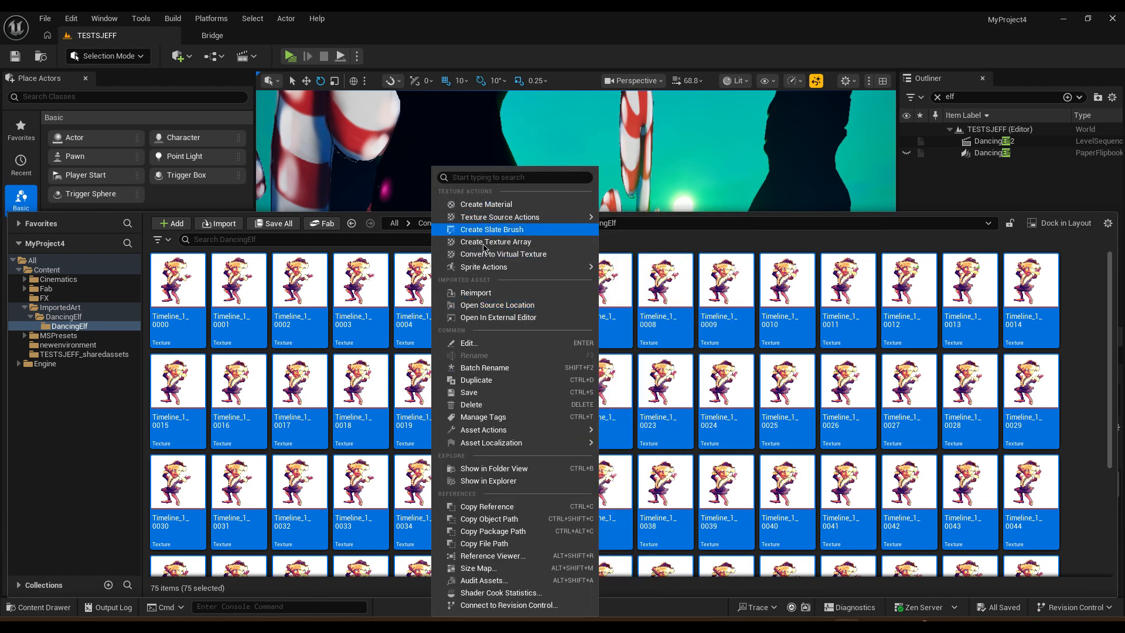
mouse_move(485, 267)
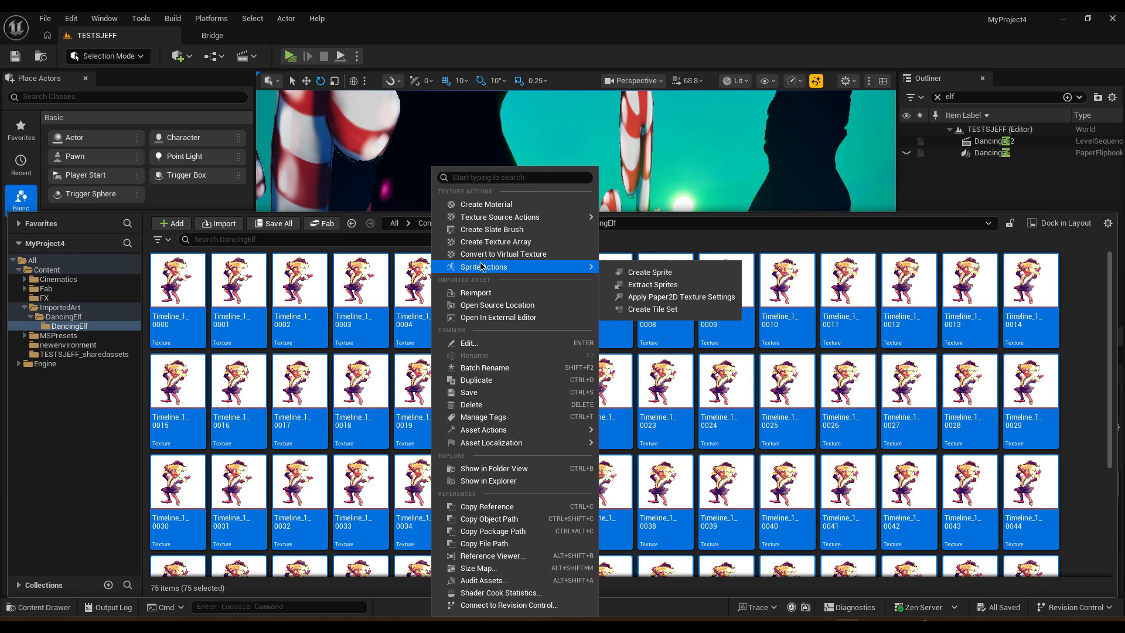
left_click(647, 273)
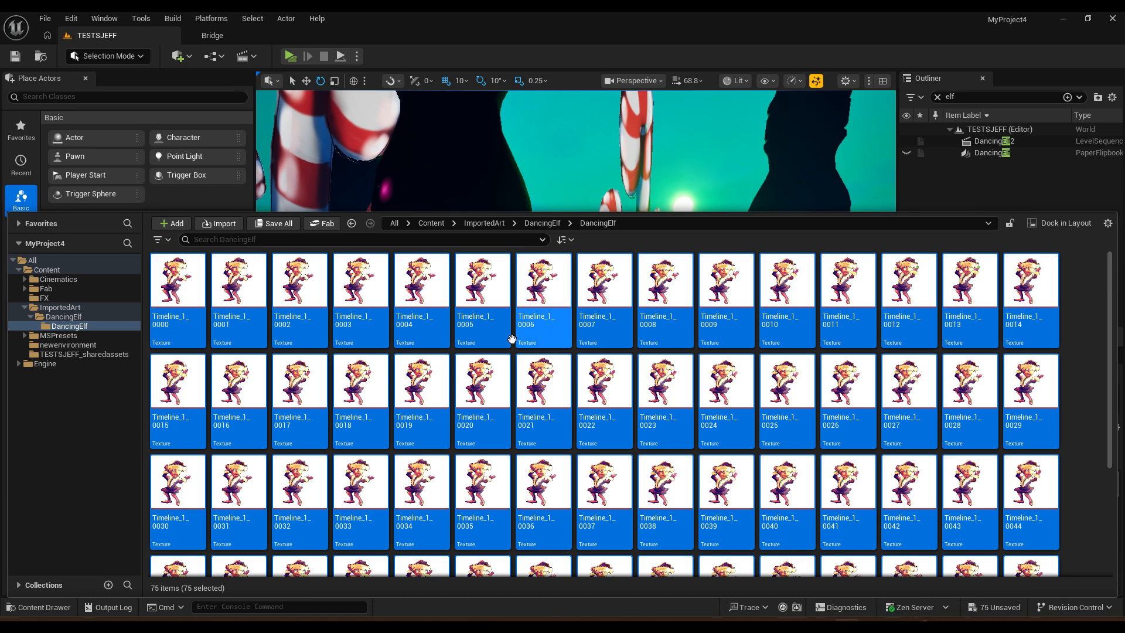
Step: Select all of the generated sprites from Timeline_1_0000_Sprite through Timeline_1_0074_Sprite in the DancingElf subfolder
scroll(332, 418, "down", 1)
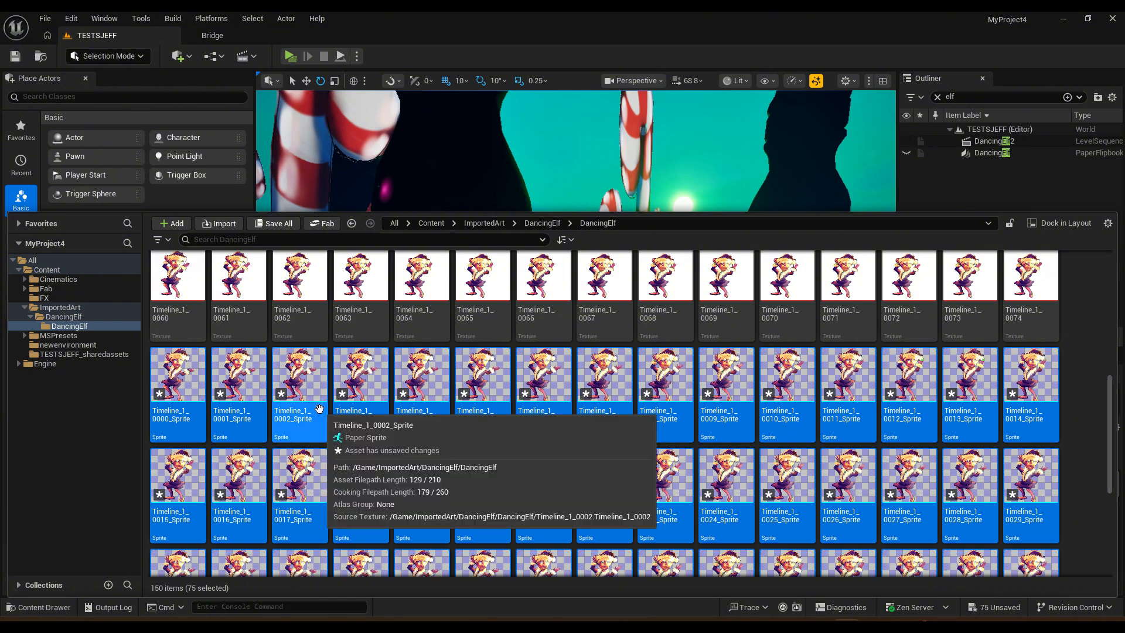
scroll(319, 408, "down", 1)
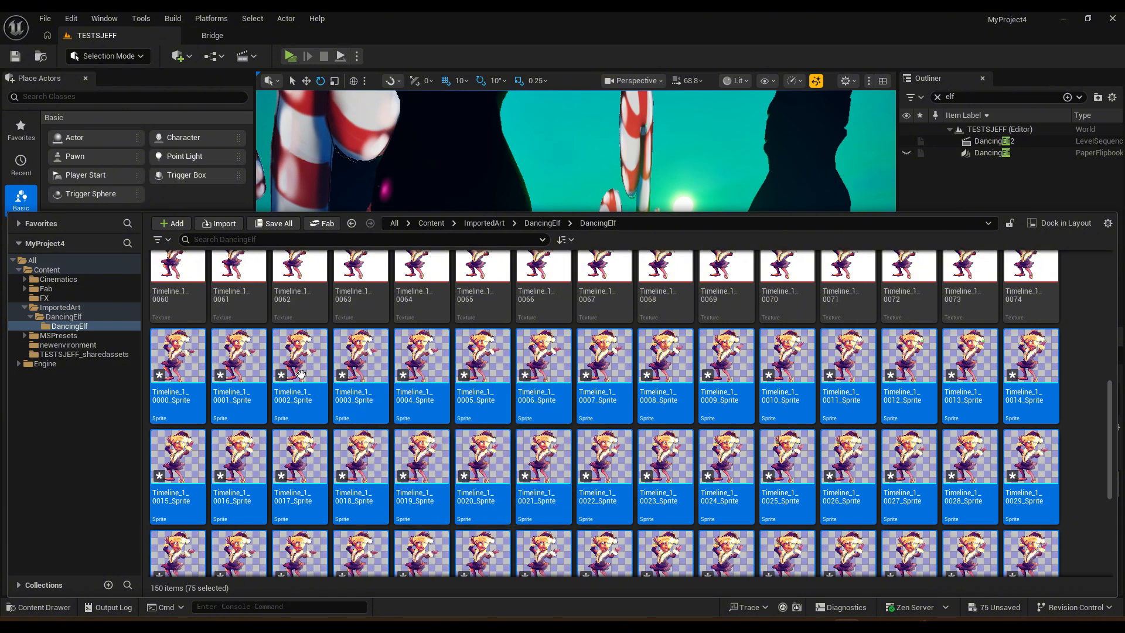
left_click(284, 392)
left_click(238, 393)
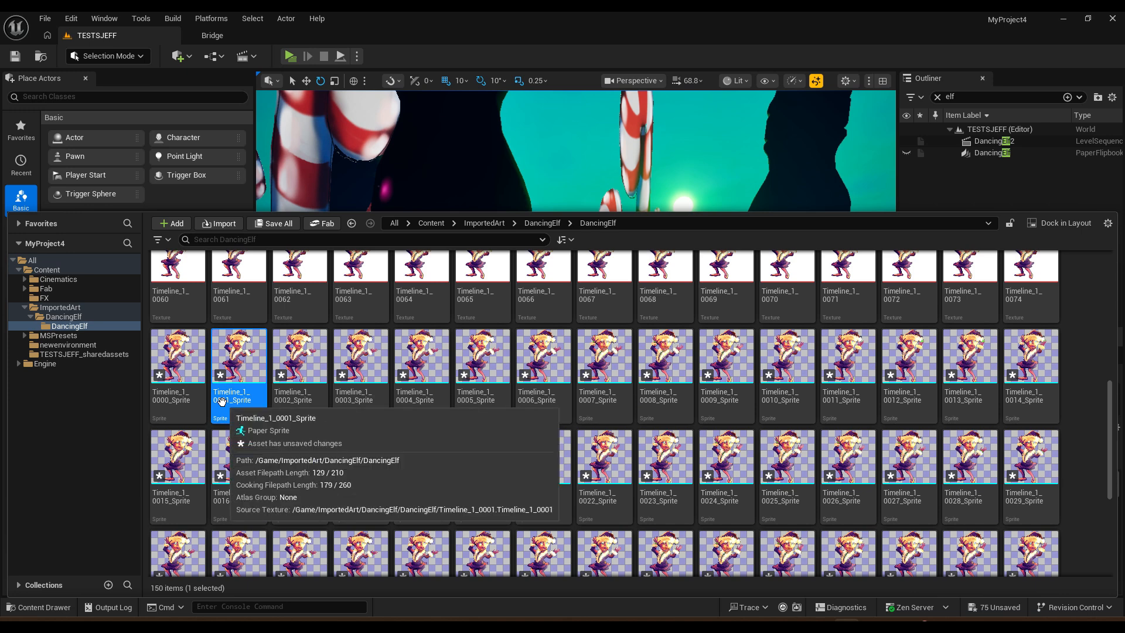
left_click(167, 388)
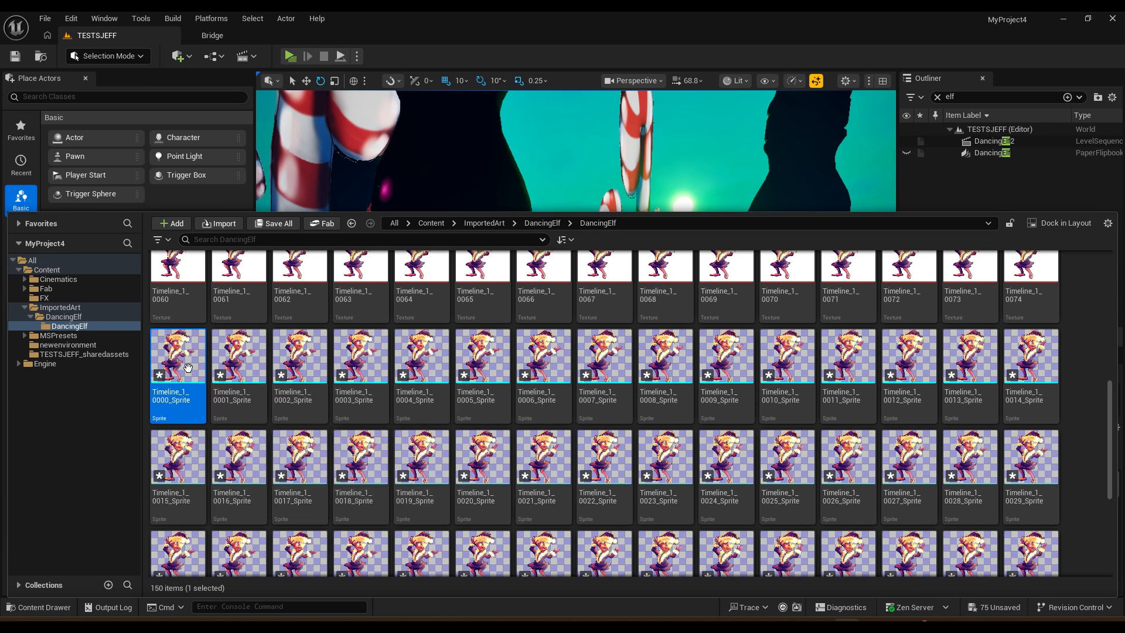
scroll(791, 527, "down", 5)
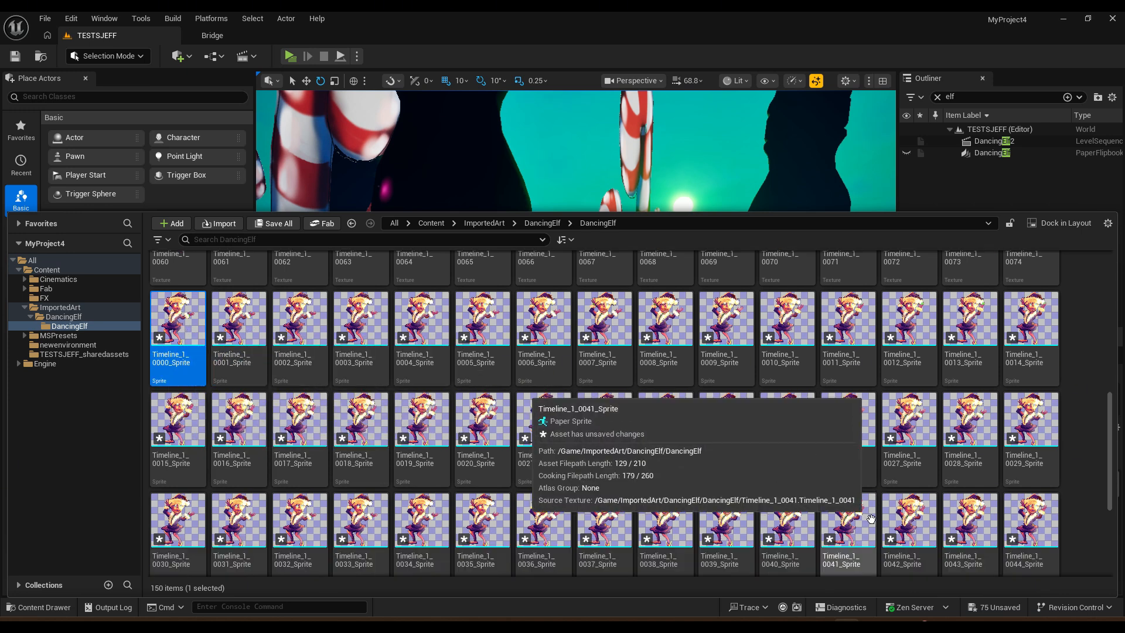
scroll(996, 530, "down", 4)
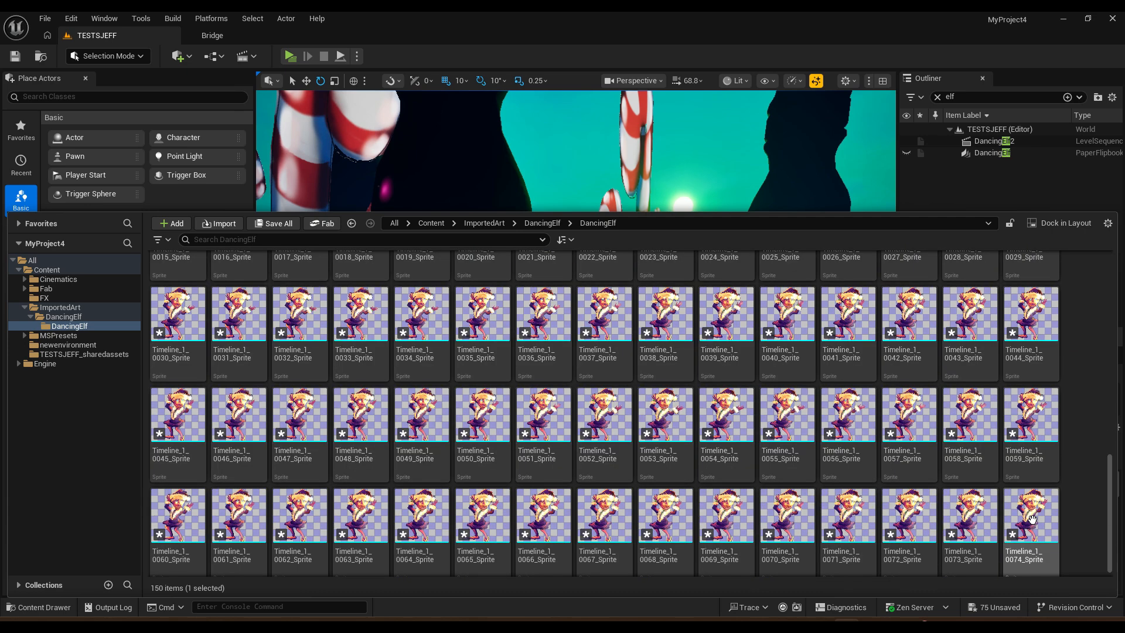
left_click(1031, 527, "shift")
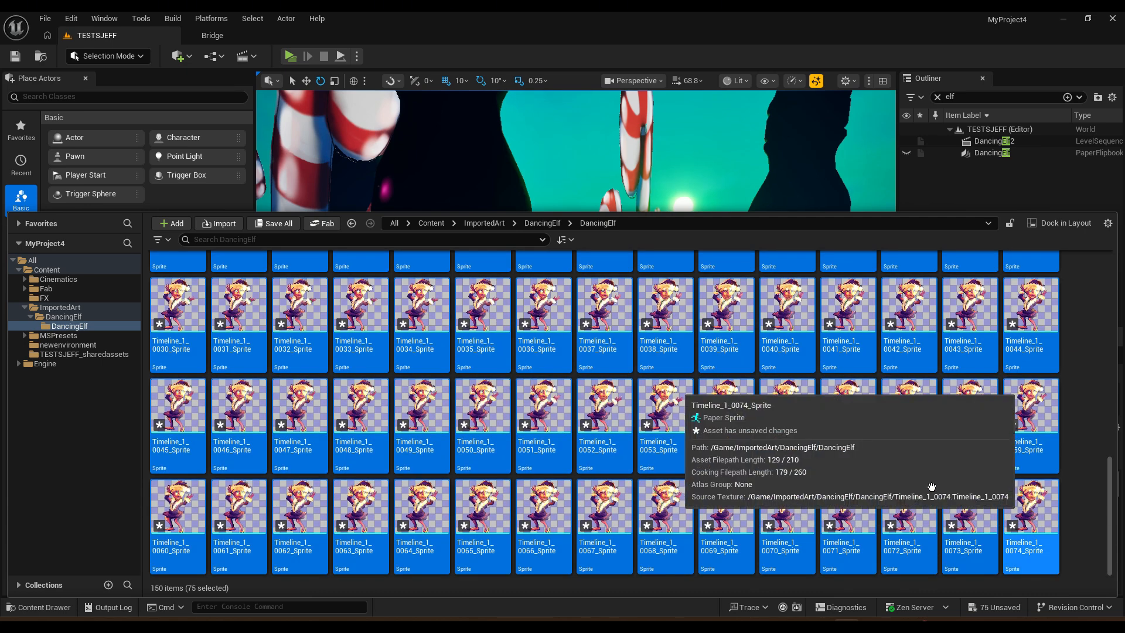
scroll(793, 463, "up", 3)
scroll(793, 463, "up", 5)
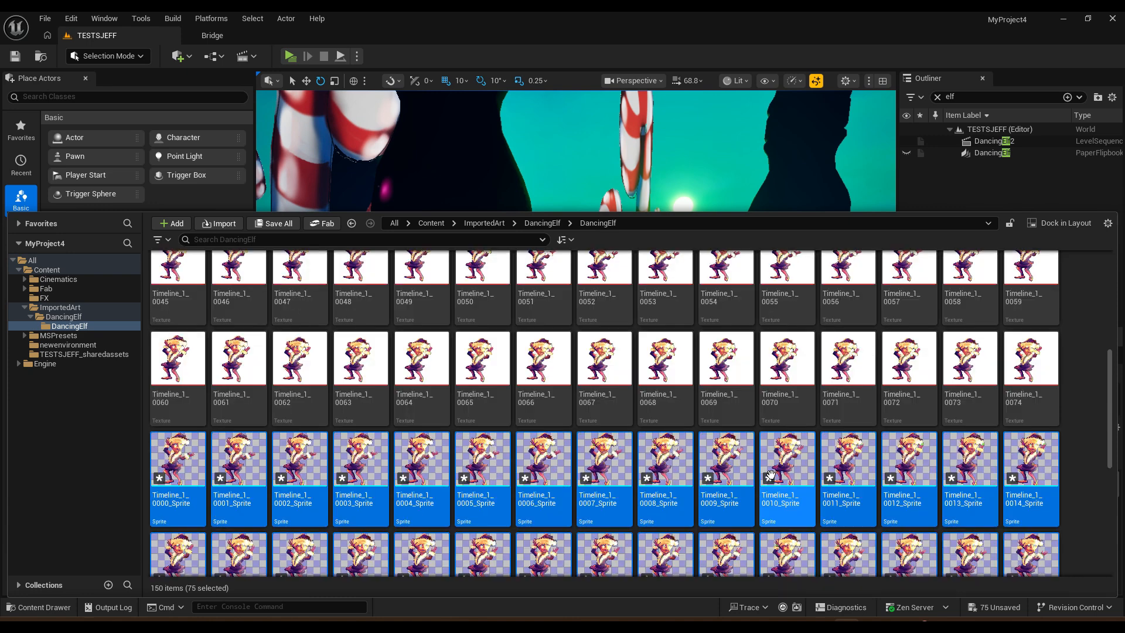
Step: Create a flipbook from the selected sprites and name it DancingElf
right_click(281, 481)
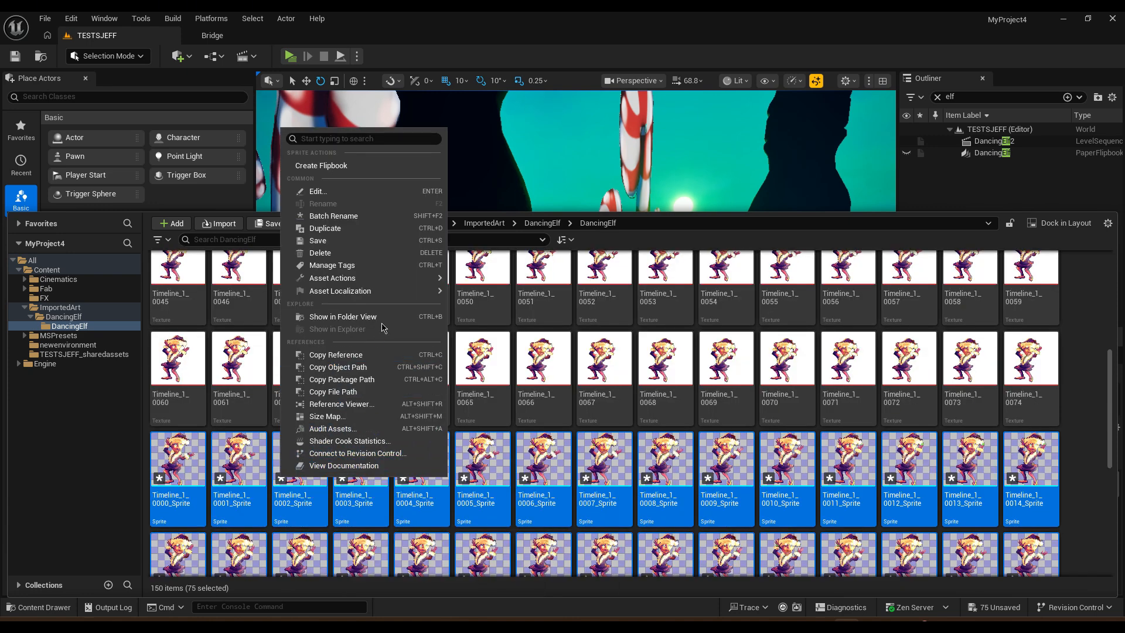
left_click(320, 166)
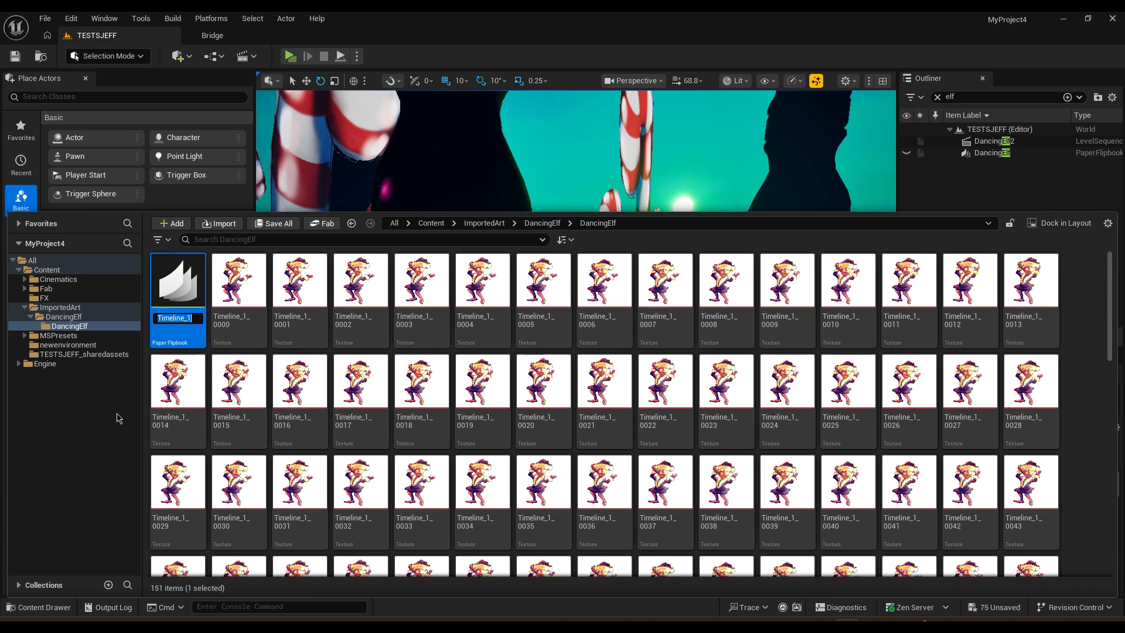
type("Dancing E")
key("BackSpace")
type("Elf")
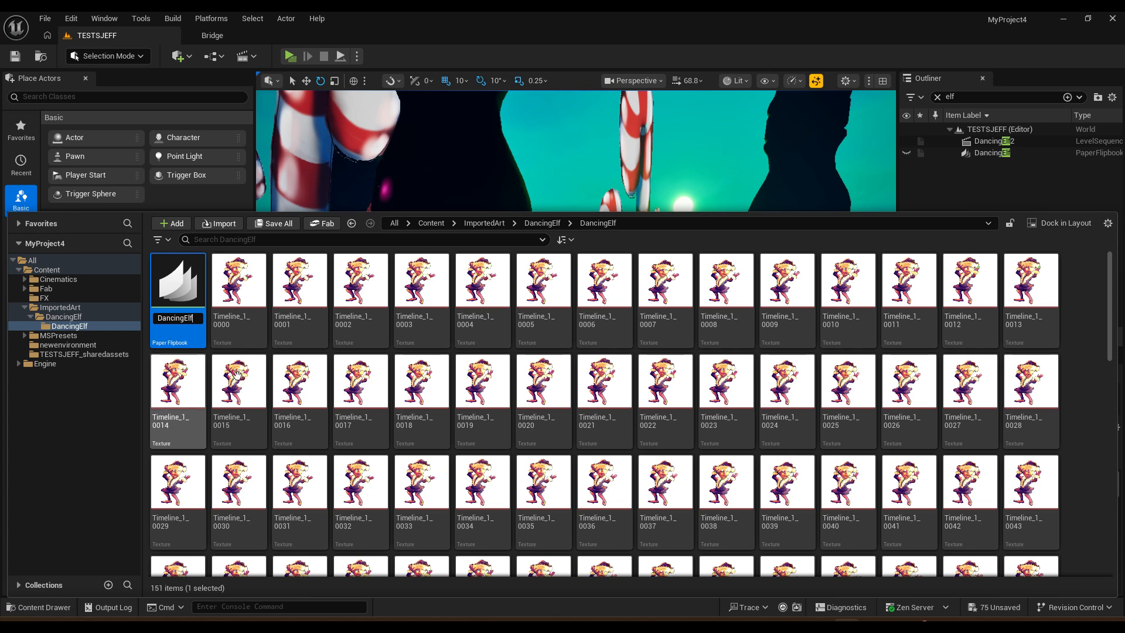
key("Return")
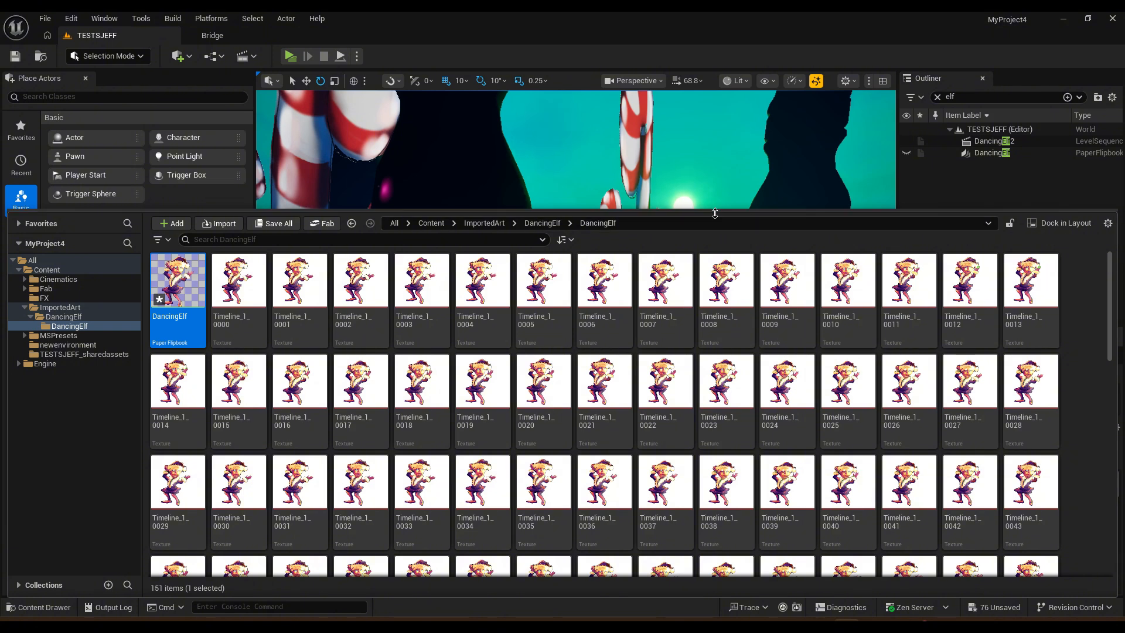
Step: Place the DancingElf flipbook in the level in front of the candy canes and set its scale to 20 on all three axes
left_click_drag(712, 215, 697, 434)
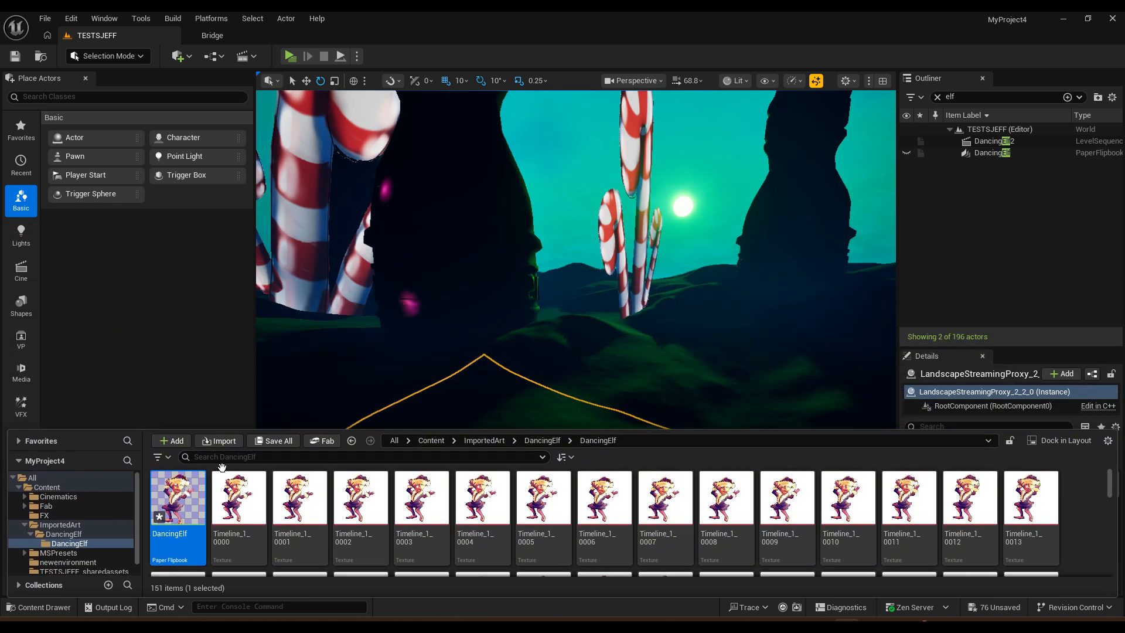
left_click_drag(195, 497, 603, 350)
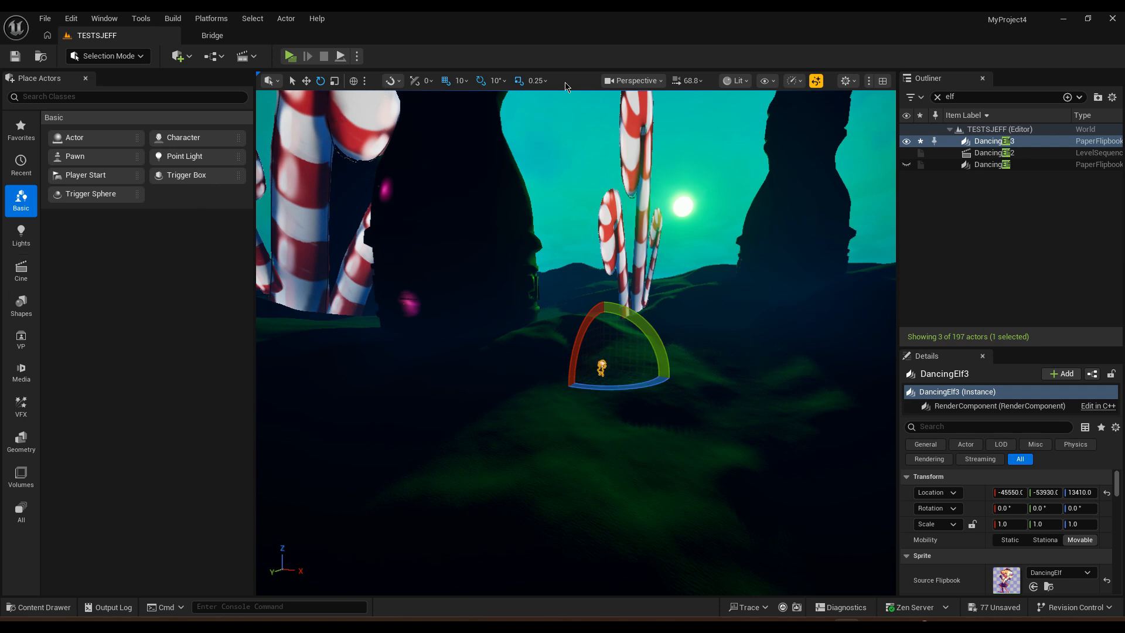
left_click(1009, 524)
type("20")
key("Tab")
type("2")
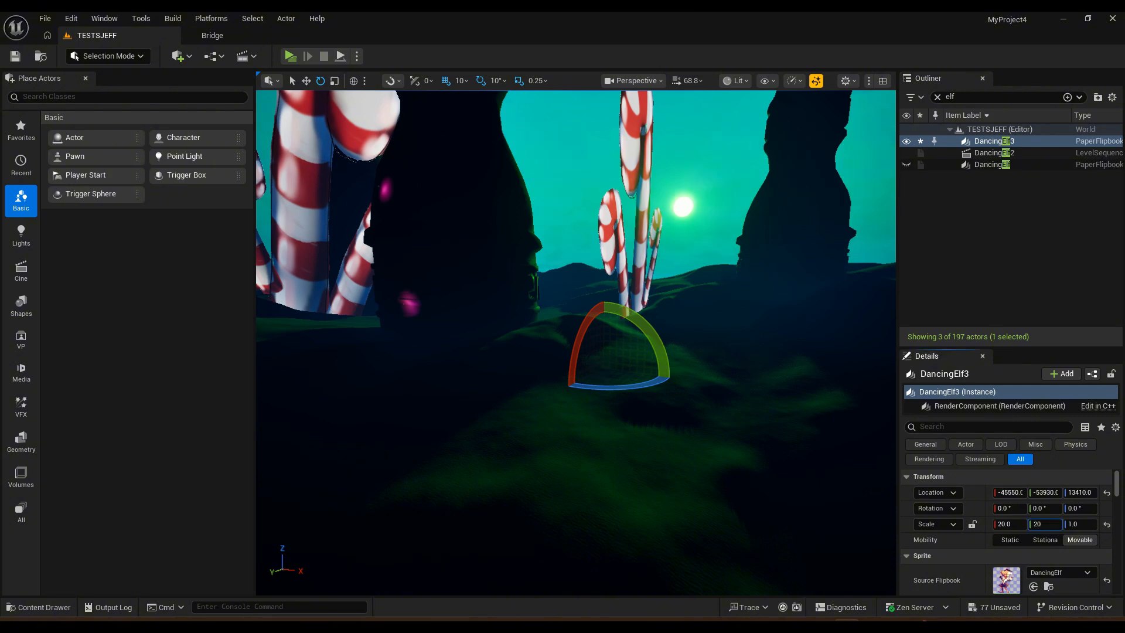
key("Tab")
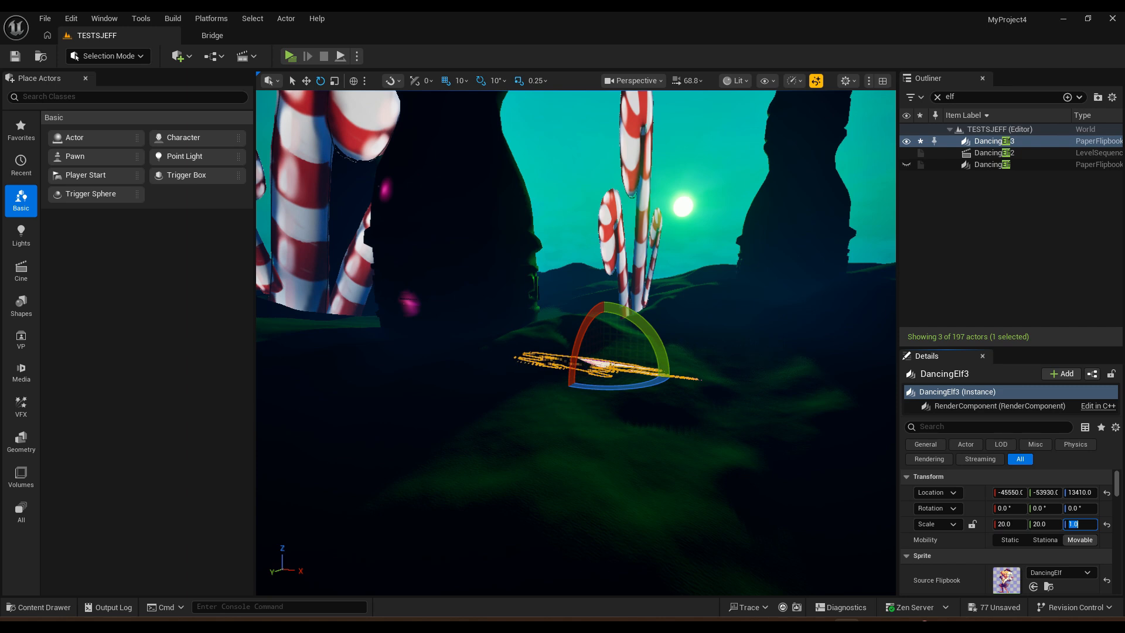
type("20")
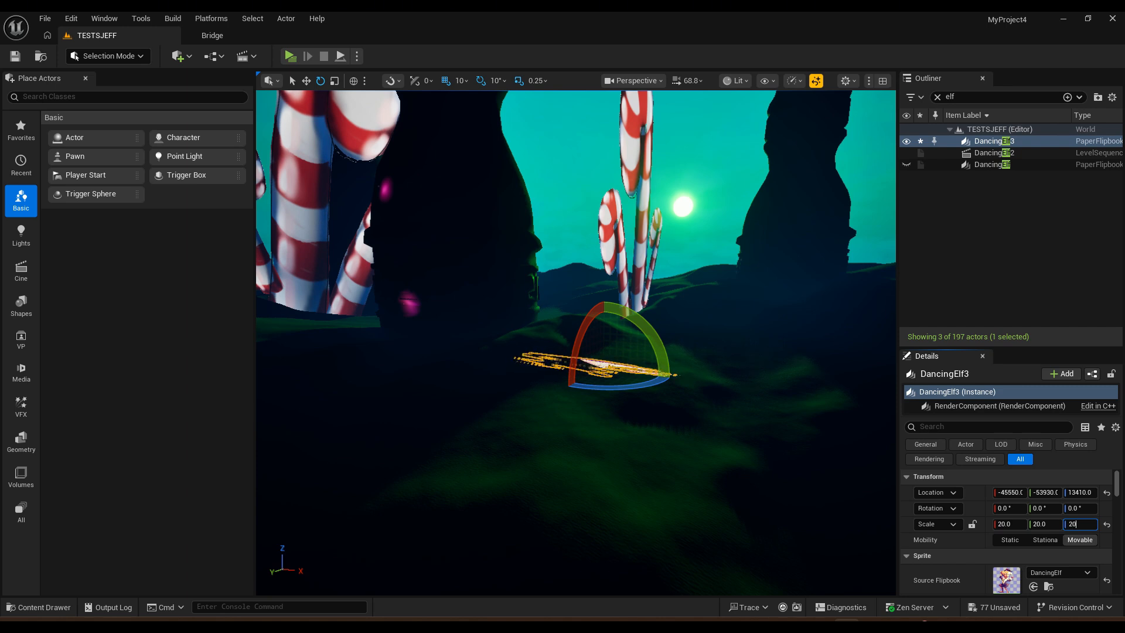
key("Return")
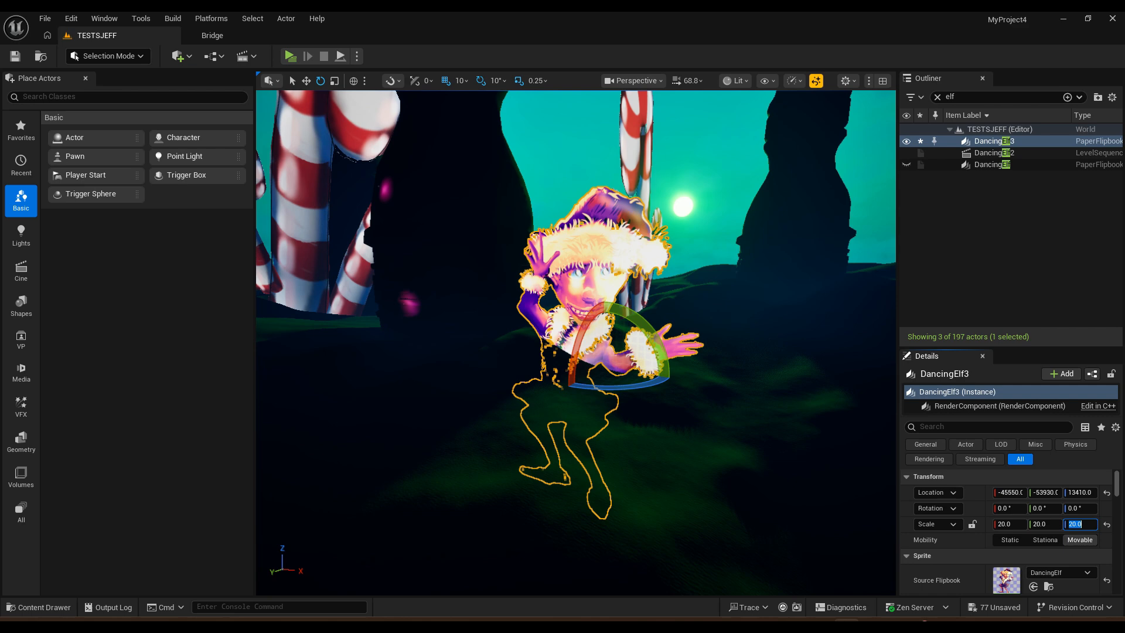
Step: Raise the placed elf flipbook vertically to a Z location of about 18450 so it stands higher above the terrain
left_click(307, 84)
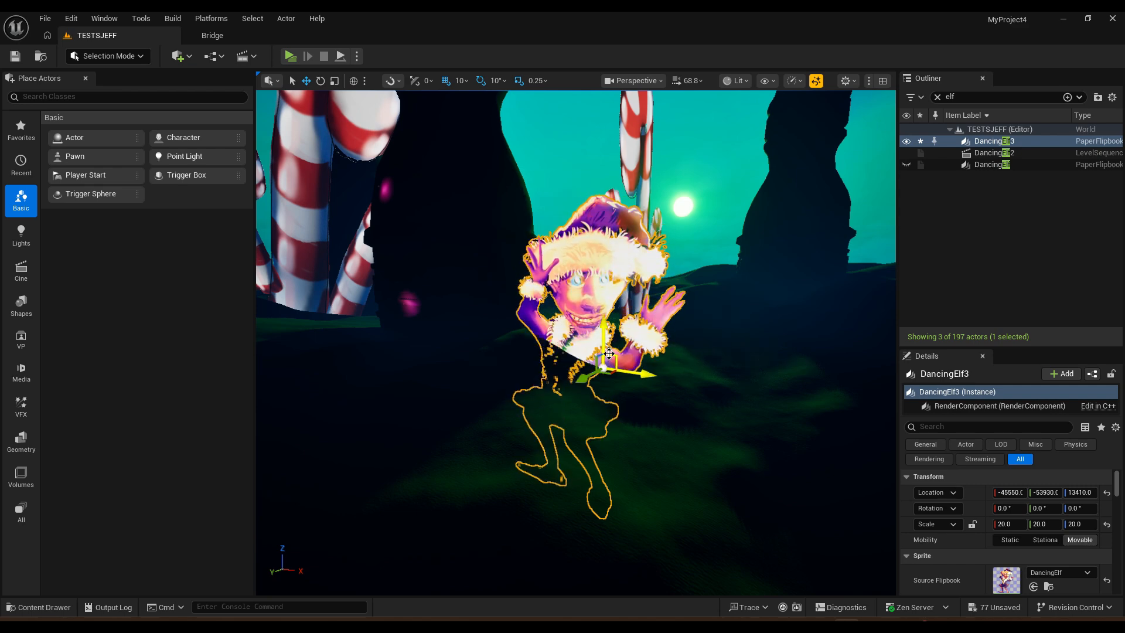
left_click_drag(603, 354, 634, 250)
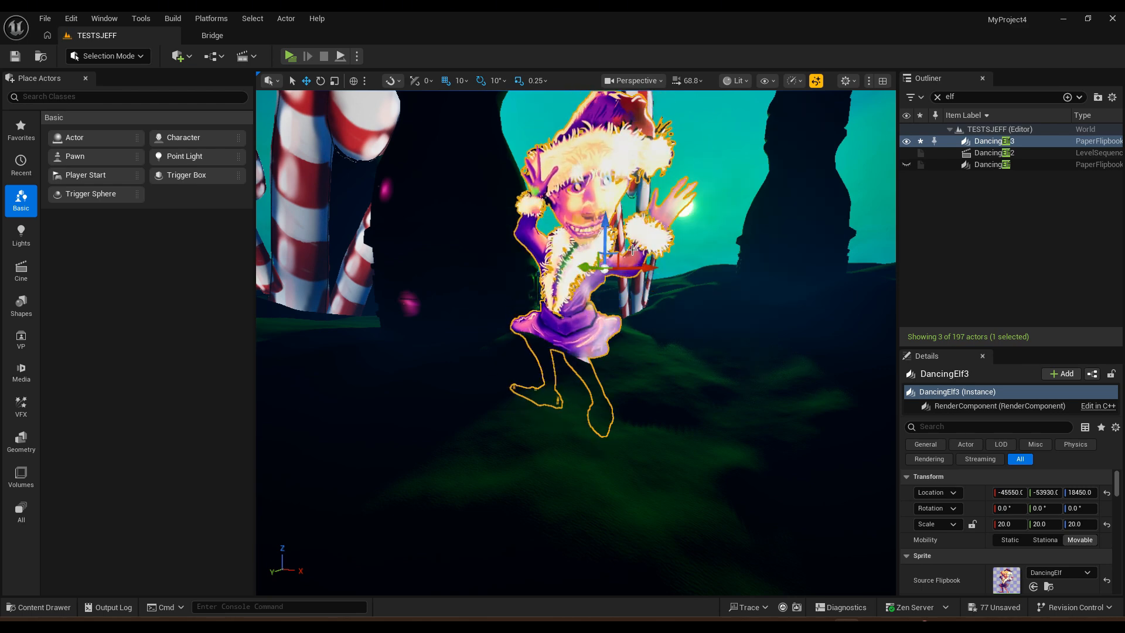
Step: Examine the elf's size and placement from farther away among the columns and candy canes, with the elf deselected
key("s")
scroll(634, 250, "down", 1)
mouse_move(634, 251)
right_mouse_down()
mouse_move(638, 263)
mouse_move(644, 222)
mouse_move(646, 240)
right_mouse_up()
scroll(634, 251, "down", 8)
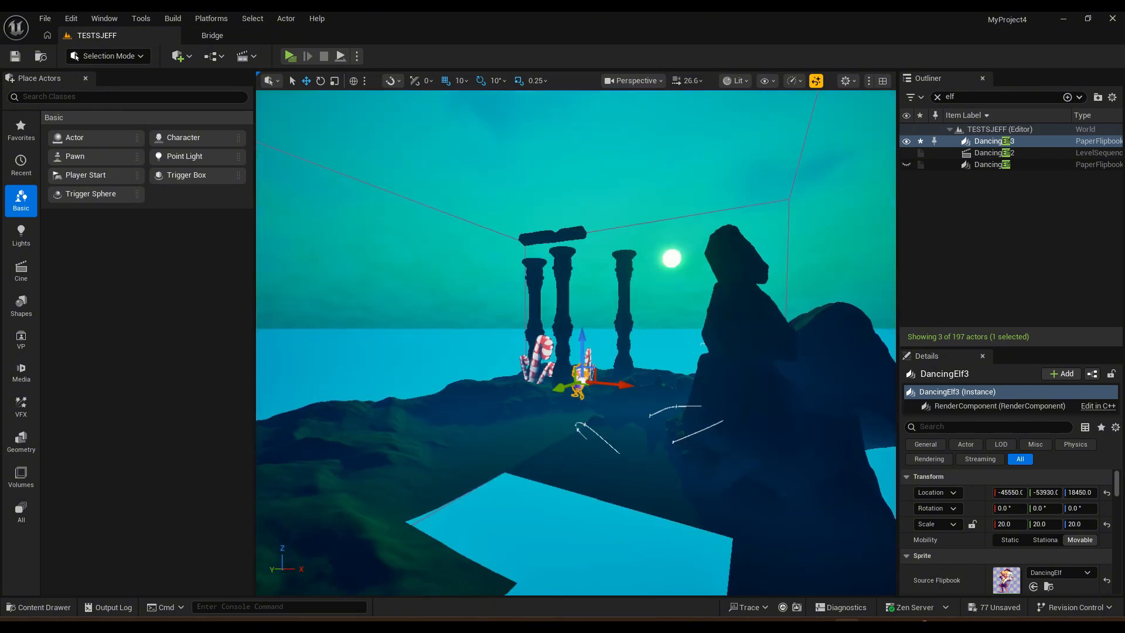
key("s")
right_click_drag(612, 372, 586, 270)
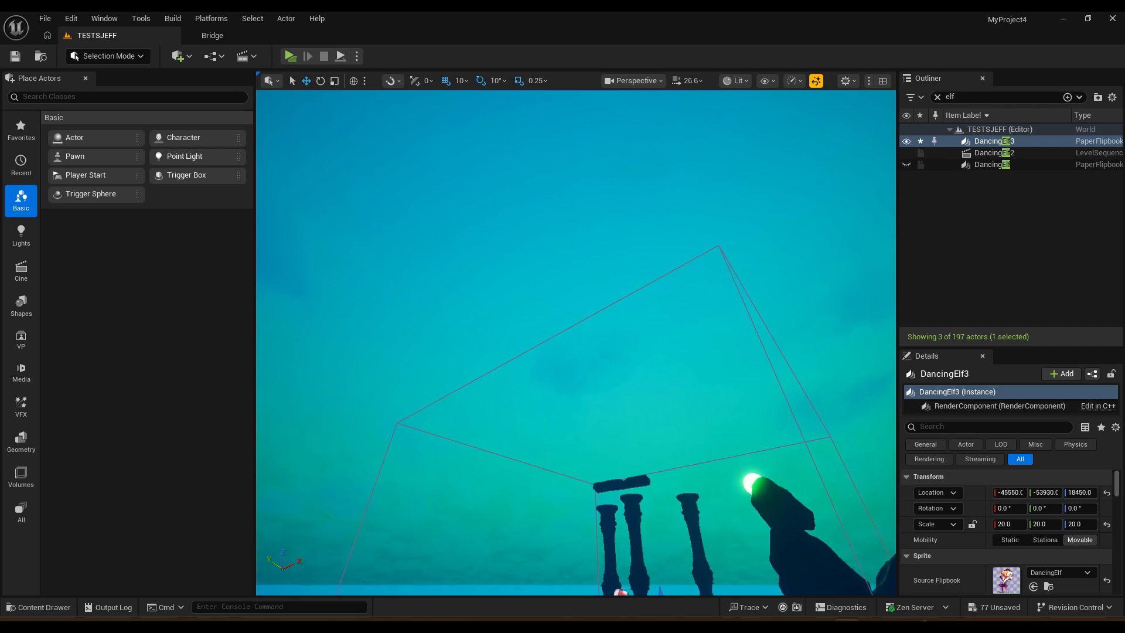
right_click_drag(613, 304, 618, 405)
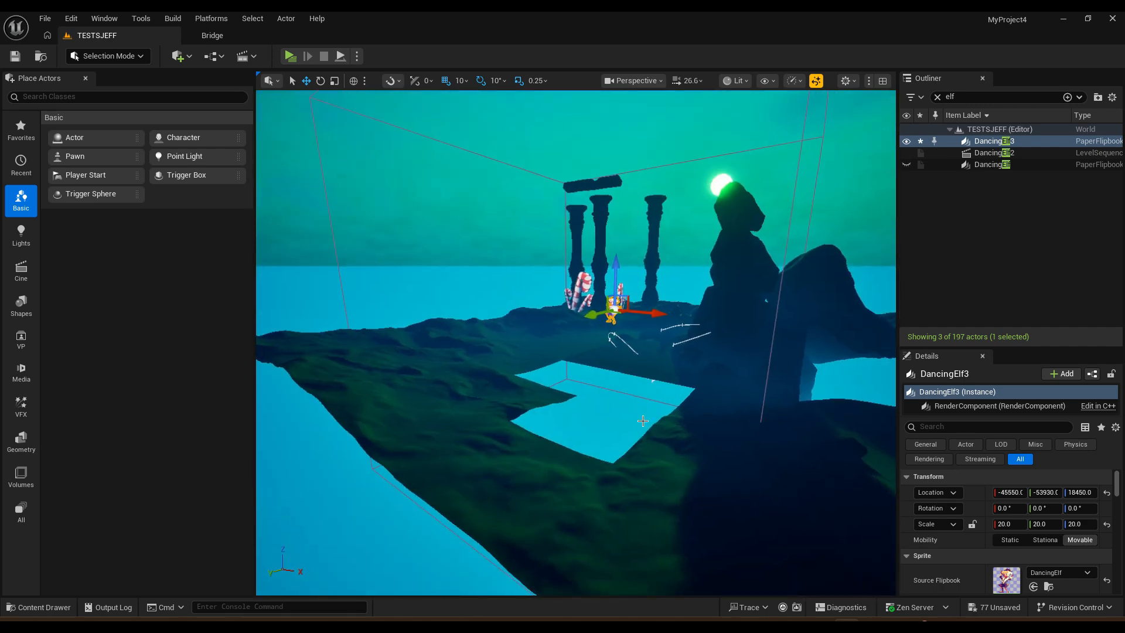
mouse_move(477, 415)
right_mouse_down()
mouse_move(508, 413)
mouse_move(490, 385)
mouse_move(467, 378)
mouse_move(442, 322)
mouse_move(540, 400)
mouse_move(476, 378)
mouse_move(498, 378)
mouse_move(609, 580)
mouse_move(606, 510)
mouse_move(557, 498)
mouse_move(543, 421)
mouse_move(545, 404)
mouse_move(556, 408)
mouse_move(543, 432)
mouse_move(556, 410)
mouse_move(455, 408)
right_mouse_up()
key("w")
key("w")
key("w")
key("w")
key("w")
key("w")
key("w")
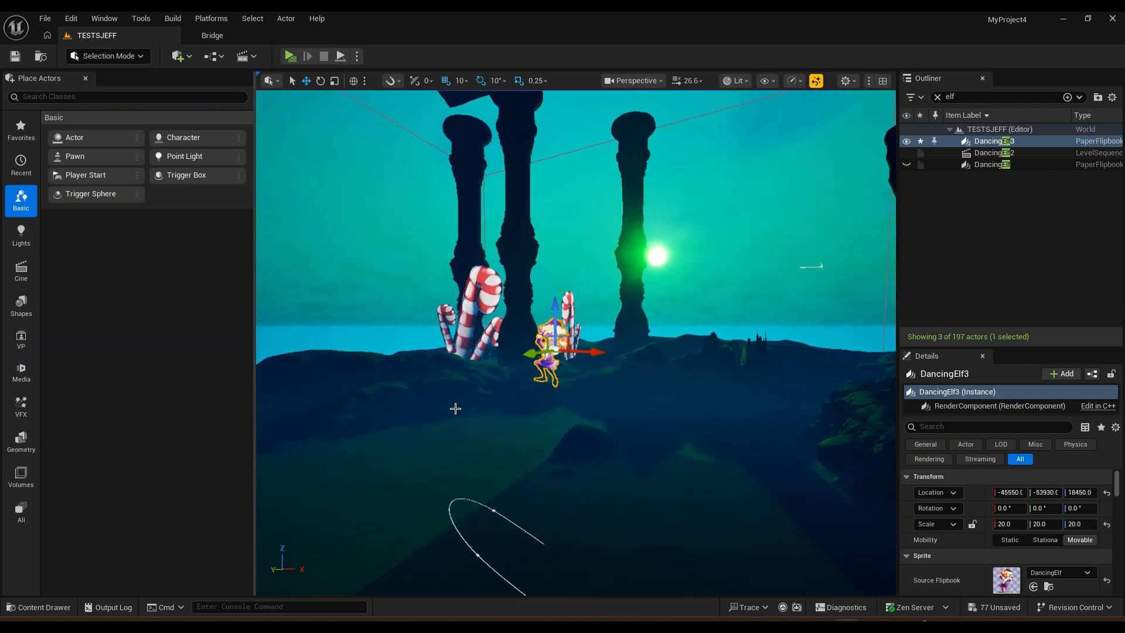
left_click(512, 415)
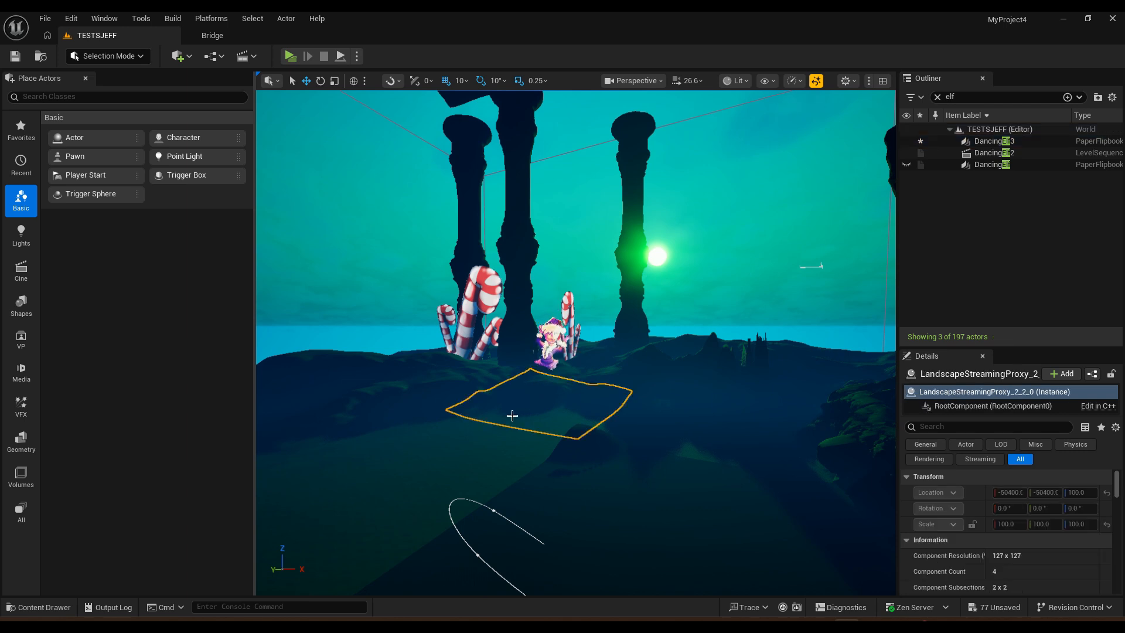
left_click(785, 374)
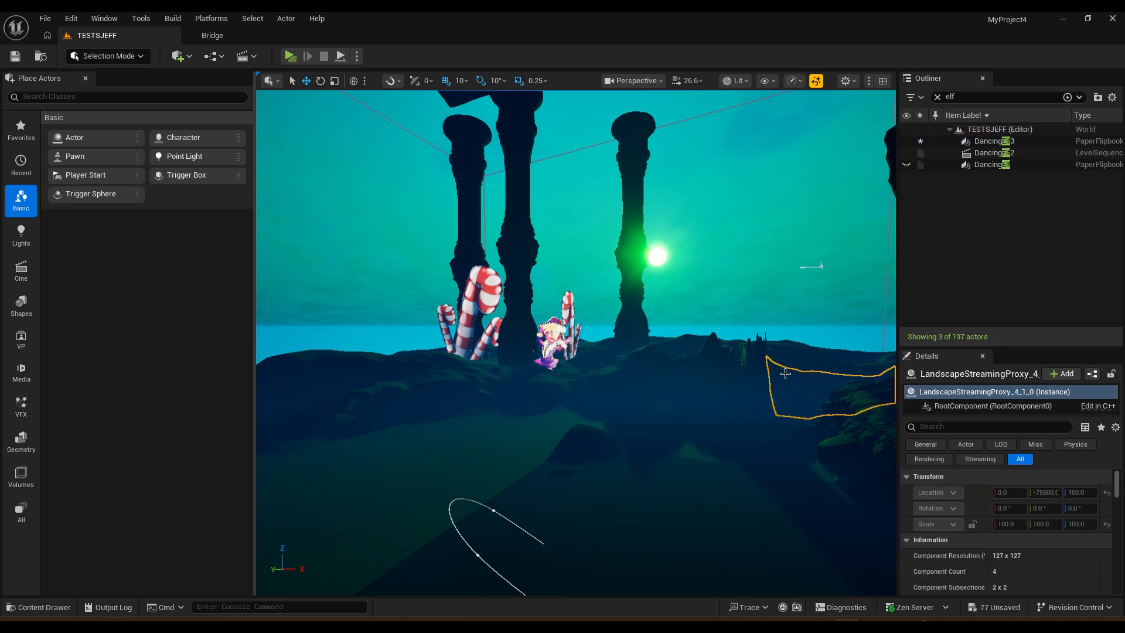